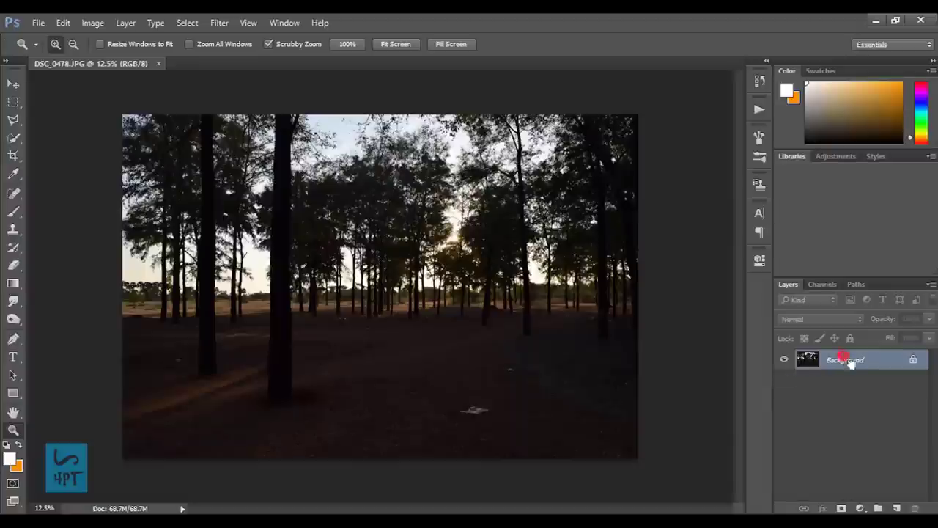
Duplicate the Background layer into a Background copy layer above the original.
{"action": "left_click_drag", "start_coordinate": [842, 358], "coordinate": [896, 507]}
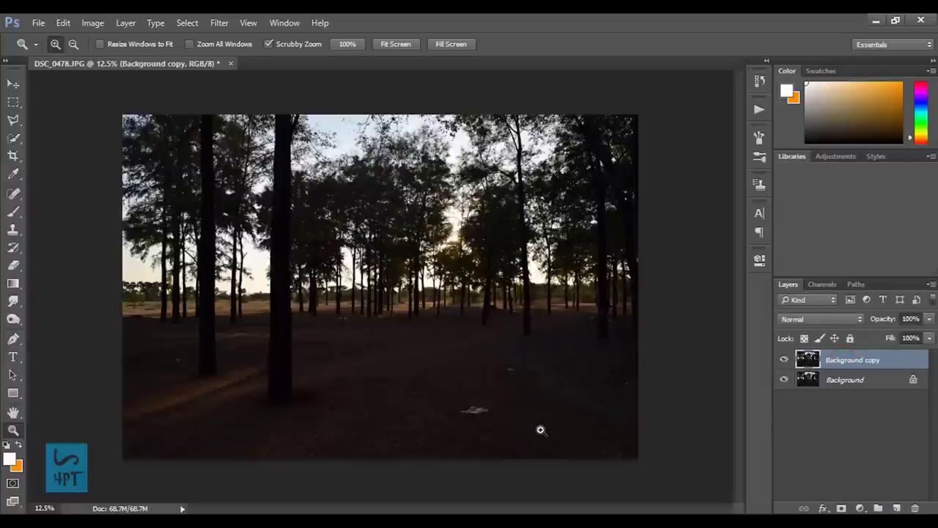
{"action": "left_click", "coordinate": [219, 22]}
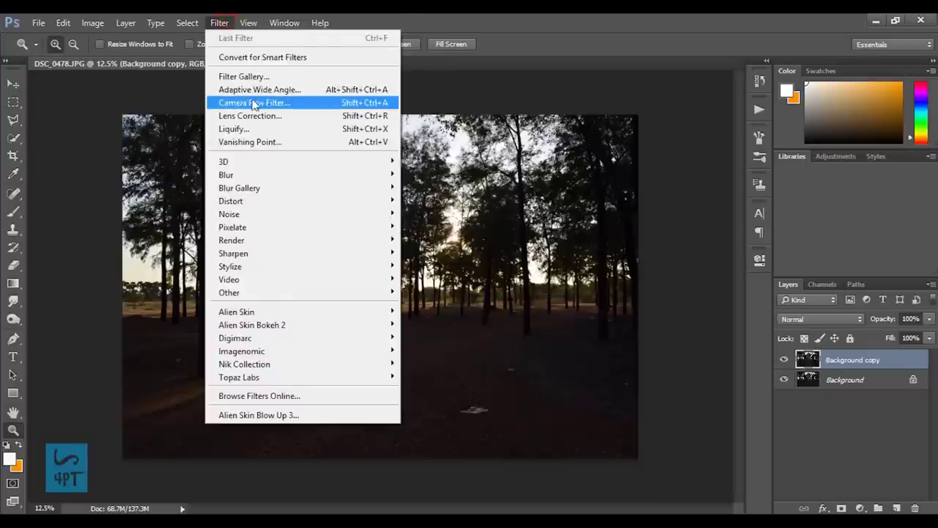
Apply a Camera Raw Filter to the copy: Exposure +1.50, Contrast +50, Highlights -50, Shadows +100.
{"action": "left_click", "coordinate": [252, 99]}
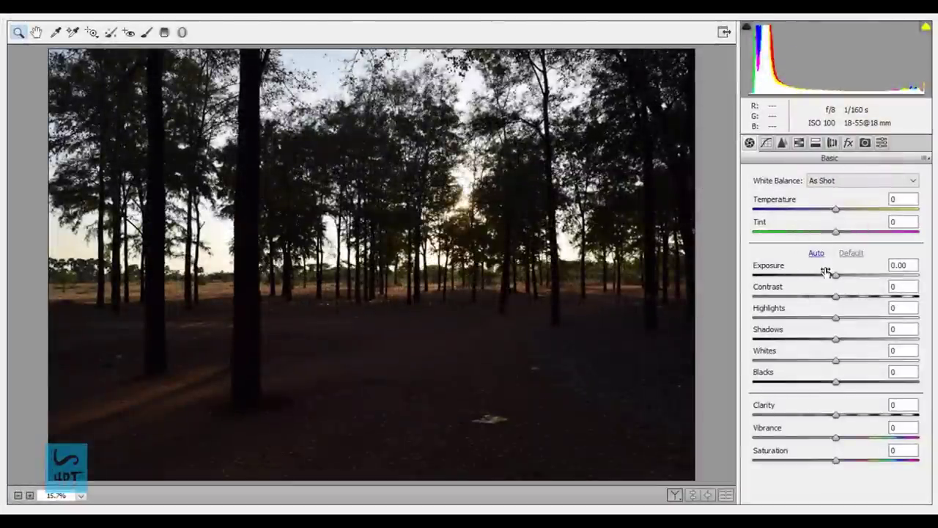
{"action": "mouse_move", "coordinate": [836, 275]}
{"action": "left_mouse_down"}
{"action": "mouse_move", "coordinate": [862, 275]}
{"action": "mouse_move", "coordinate": [882, 308]}
{"action": "left_mouse_up"}
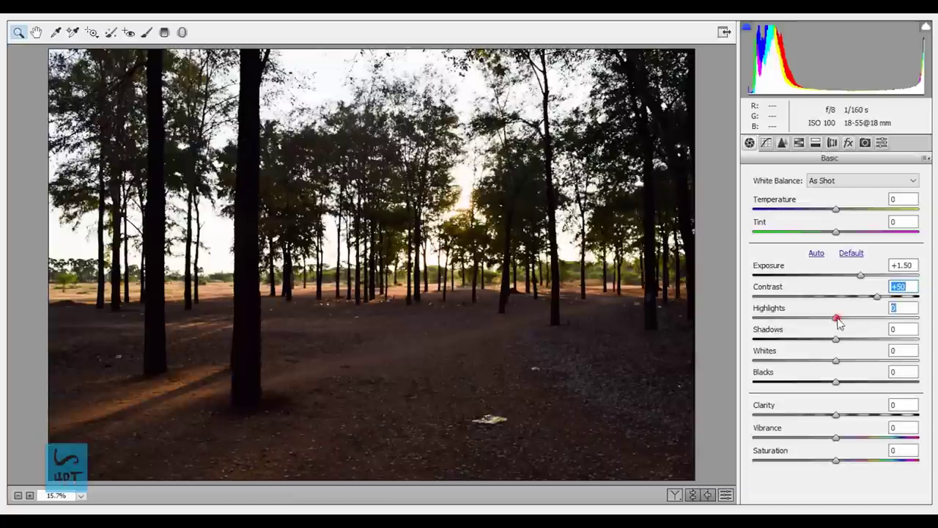
{"action": "left_click_drag", "start_coordinate": [837, 319], "coordinate": [797, 322]}
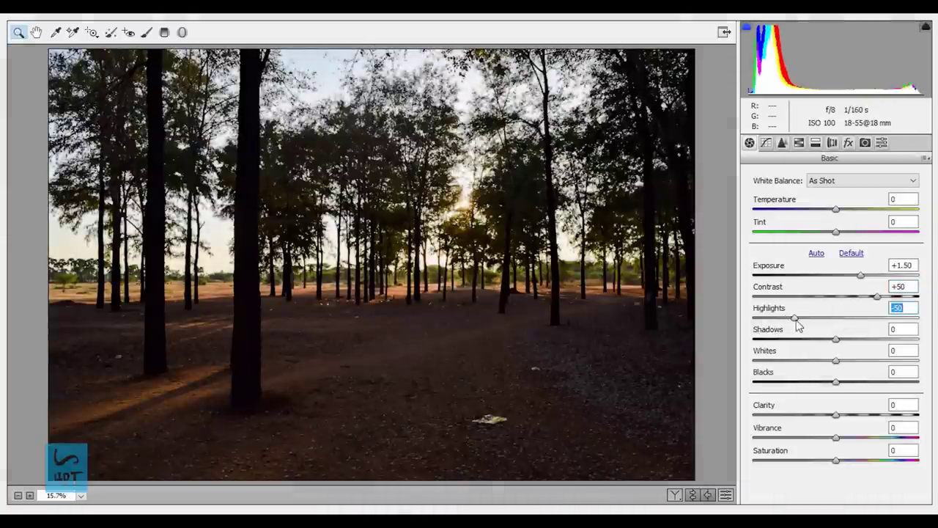
{"action": "left_click_drag", "start_coordinate": [835, 338], "coordinate": [918, 339]}
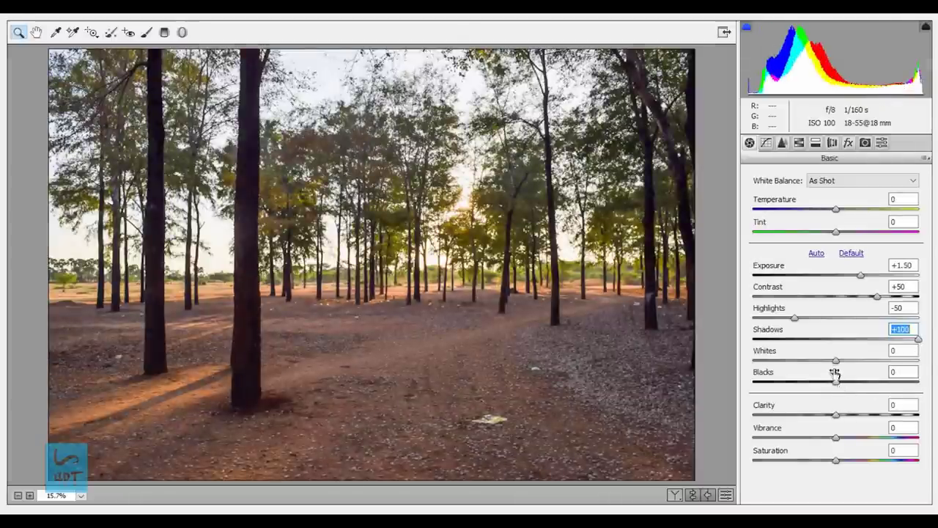
{"action": "left_click", "coordinate": [725, 496]}
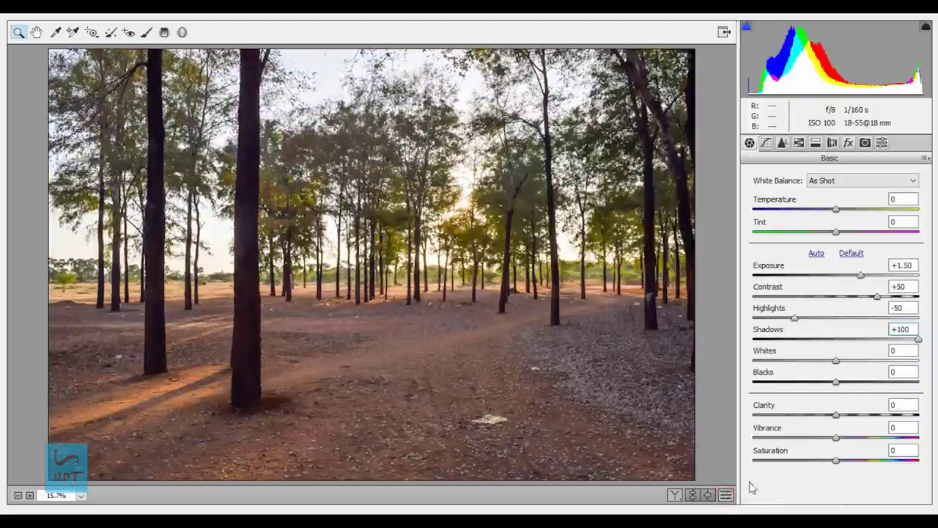
{"action": "left_click", "coordinate": [724, 495]}
{"action": "left_click", "coordinate": [724, 496]}
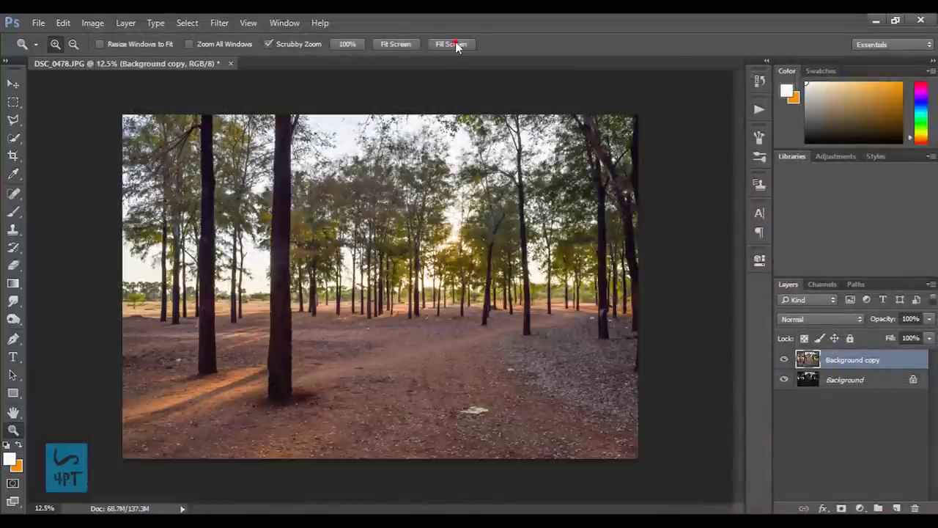
{"action": "left_click", "coordinate": [454, 44]}
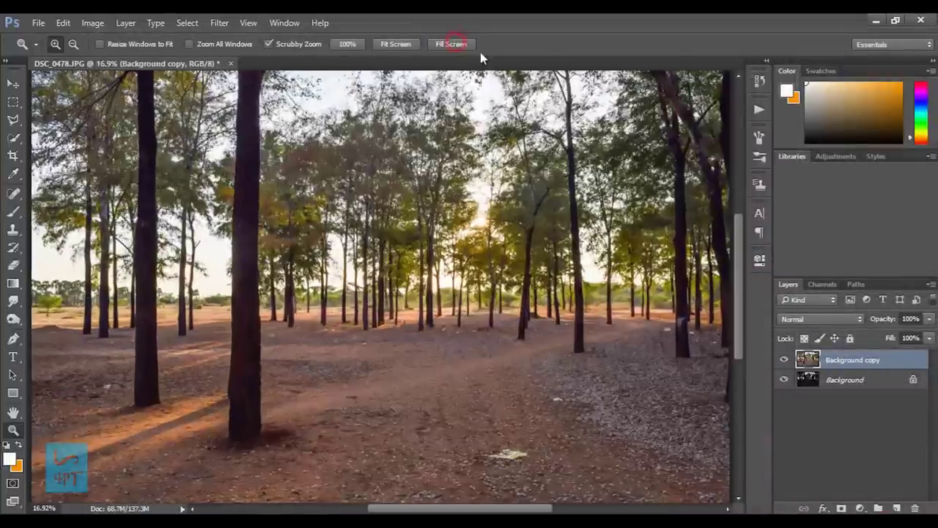
Duplicate the brightened layer as Background copy 2 and clone over the yellow litter.
{"action": "left_click_drag", "start_coordinate": [839, 360], "coordinate": [898, 508]}
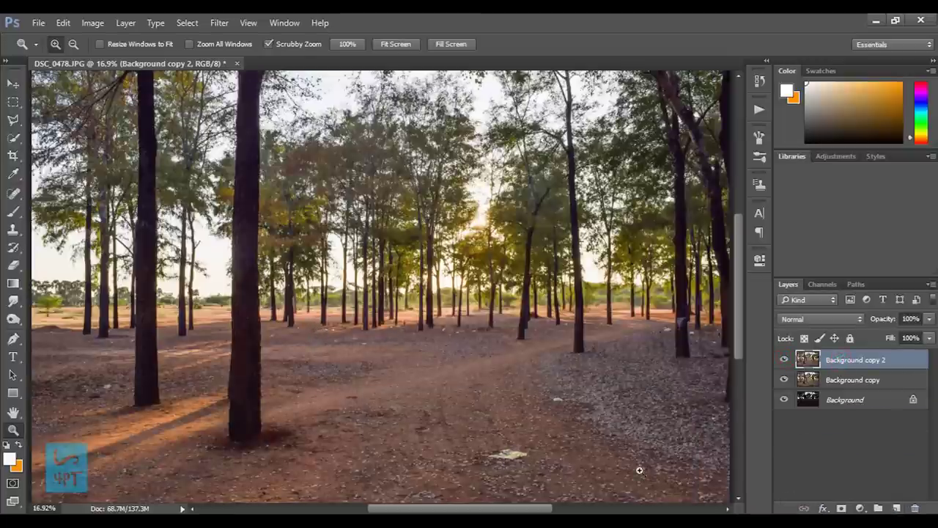
{"action": "left_click_drag", "start_coordinate": [522, 484], "coordinate": [592, 490]}
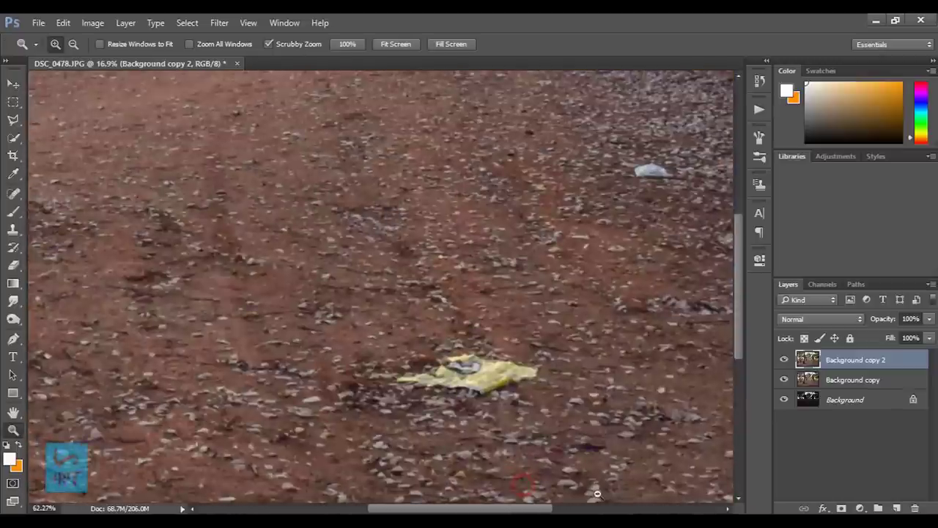
{"action": "left_click", "coordinate": [13, 230]}
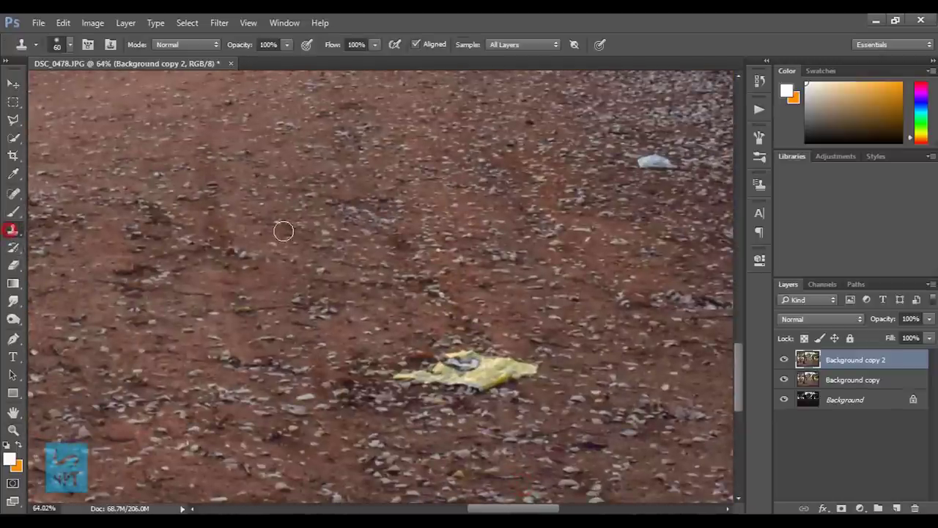
{"action": "left_click_drag", "start_coordinate": [544, 360], "coordinate": [568, 387]}
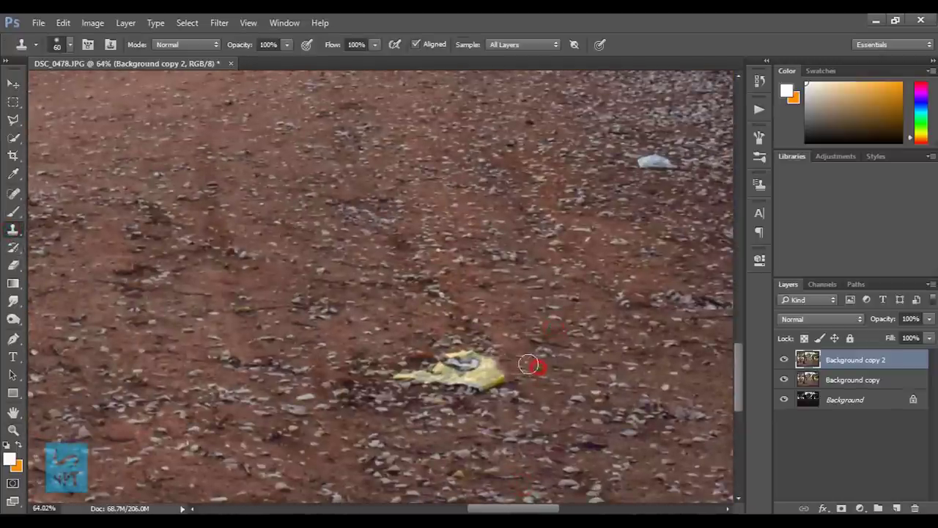
{"action": "mouse_move", "coordinate": [514, 370]}
{"action": "left_mouse_down"}
{"action": "mouse_move", "coordinate": [491, 381]}
{"action": "mouse_move", "coordinate": [472, 370]}
{"action": "mouse_move", "coordinate": [444, 401]}
{"action": "left_mouse_up"}
Clone ground texture over the remaining yellow litter and the white litter.
{"action": "key", "text": "z"}
{"action": "left_click", "coordinate": [13, 229]}
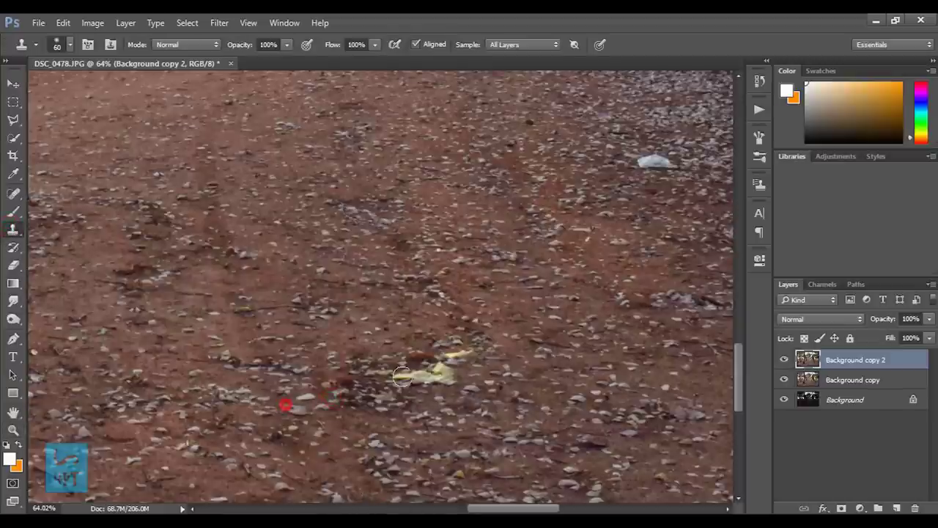
{"action": "left_click_drag", "start_coordinate": [396, 372], "coordinate": [462, 363]}
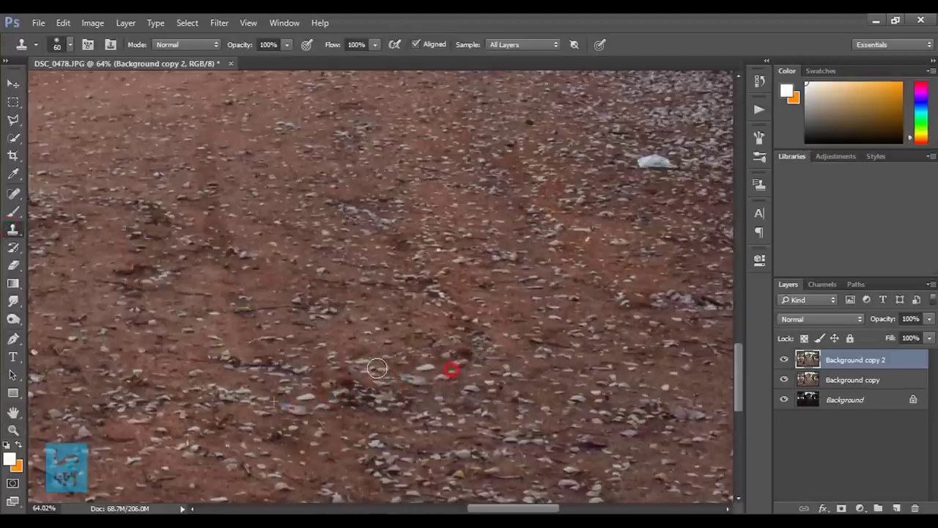
{"action": "scroll", "coordinate": [659, 286], "scroll_direction": "up", "scroll_amount": 3}
{"action": "left_click", "coordinate": [583, 290], "text": "alt"}
{"action": "left_click", "coordinate": [655, 273]}
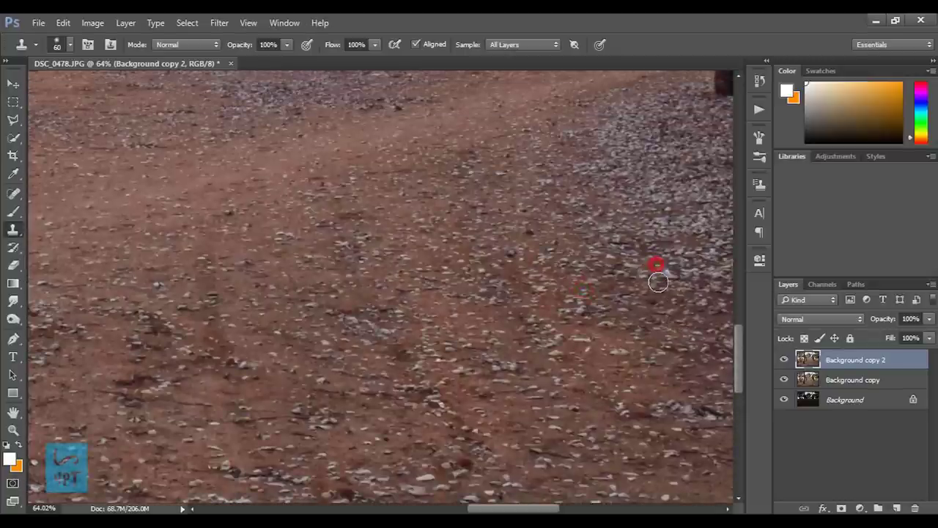
{"action": "scroll", "coordinate": [655, 274], "scroll_direction": "up", "scroll_amount": 5}
{"action": "scroll", "coordinate": [623, 300], "scroll_direction": "up", "scroll_amount": 5}
{"action": "scroll", "coordinate": [571, 337], "scroll_direction": "right", "scroll_amount": 5}
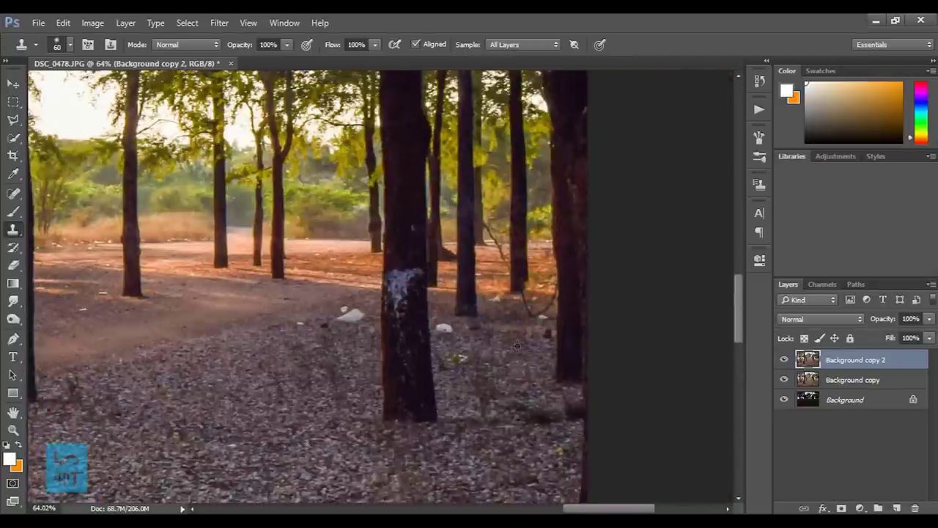
Clone out the white litter near the trunk and the small yellow bit.
{"action": "left_click_drag", "start_coordinate": [460, 352], "coordinate": [445, 328]}
{"action": "left_click", "coordinate": [352, 316]}
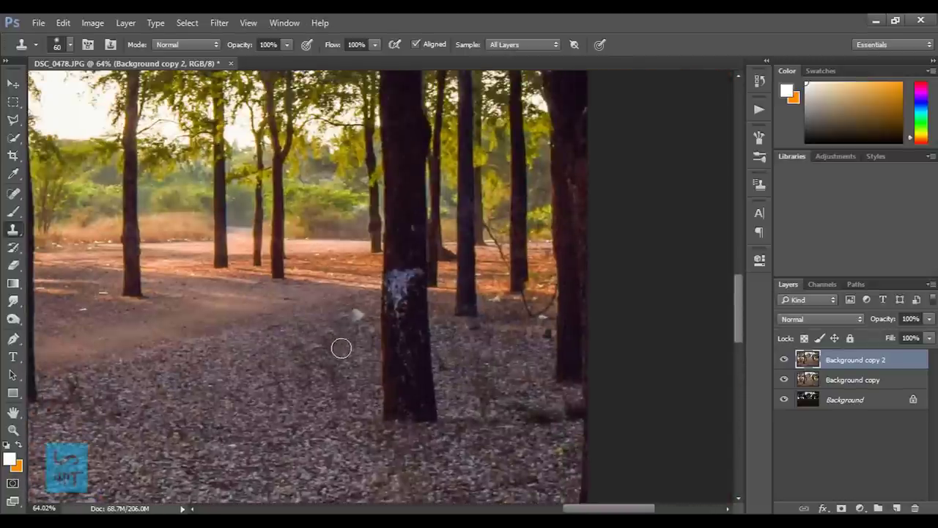
{"action": "scroll", "coordinate": [476, 338], "scroll_direction": "up", "scroll_amount": 2}
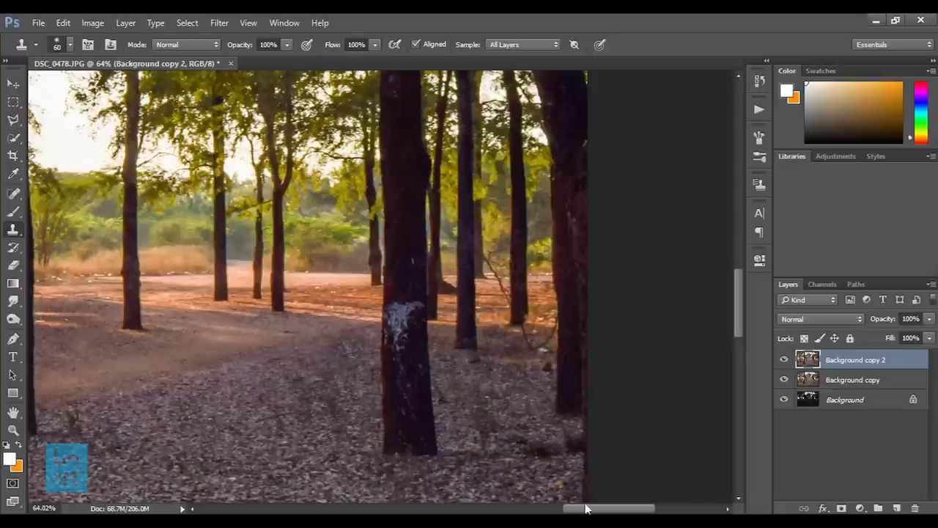
{"action": "scroll", "coordinate": [527, 338], "scroll_direction": "left", "scroll_amount": 3}
{"action": "scroll", "coordinate": [499, 331], "scroll_direction": "left", "scroll_amount": 4}
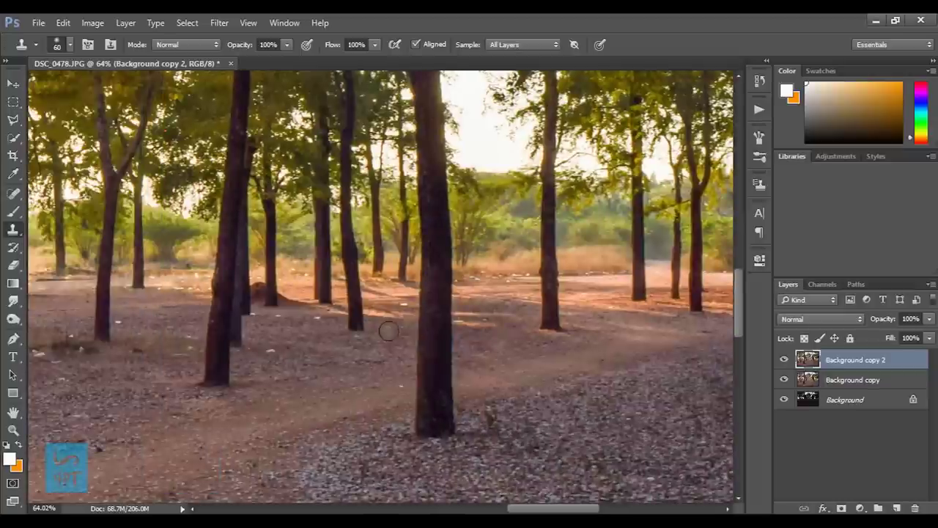
Shrink the clone brush to 45 and clone away the small white specks across the ground.
{"action": "key", "text": "bracketleft"}
{"action": "key", "text": "bracketleft"}
{"action": "key", "text": "bracketleft"}
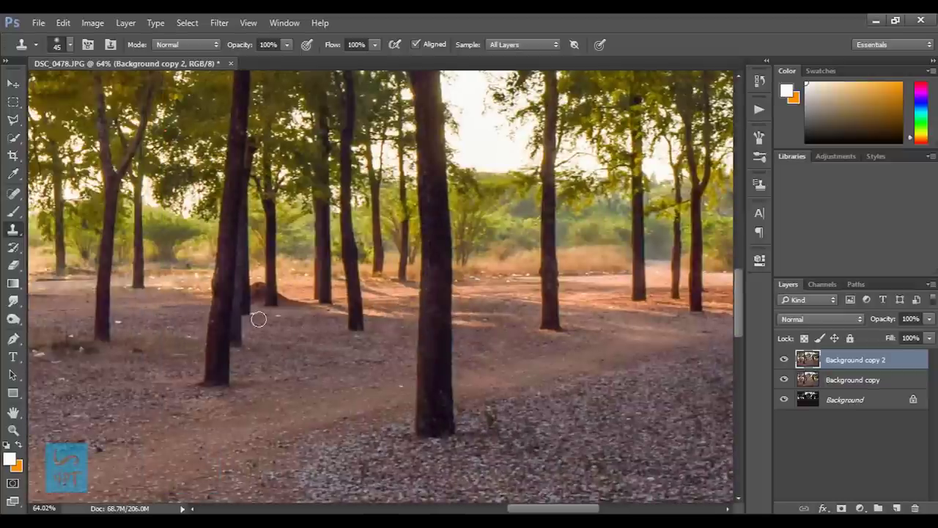
{"action": "scroll", "coordinate": [586, 305], "scroll_direction": "left", "scroll_amount": 3}
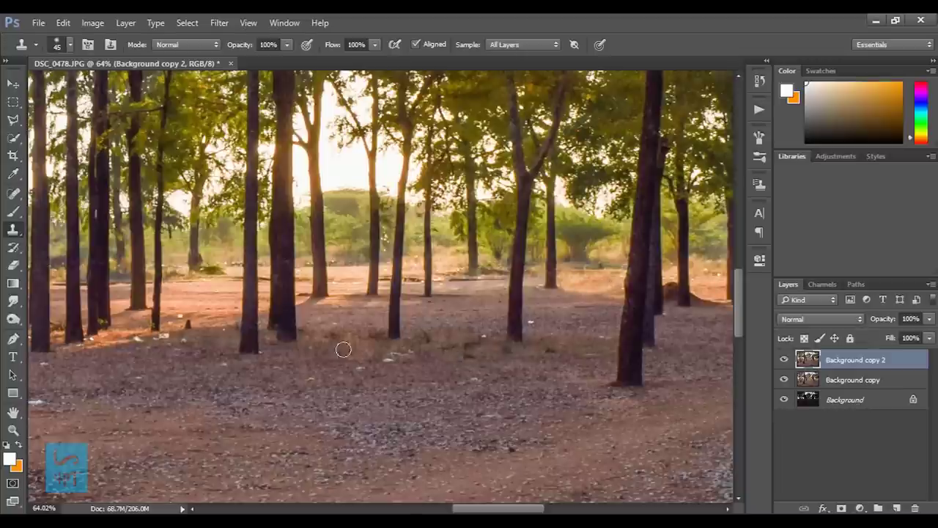
{"action": "left_click_drag", "start_coordinate": [493, 511], "coordinate": [471, 511]}
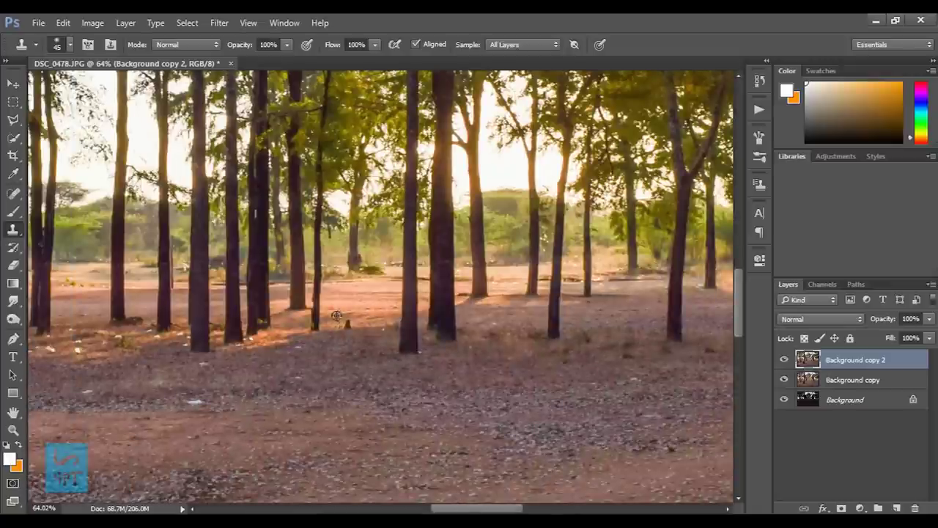
{"action": "scroll", "coordinate": [443, 439], "scroll_direction": "left", "scroll_amount": 5}
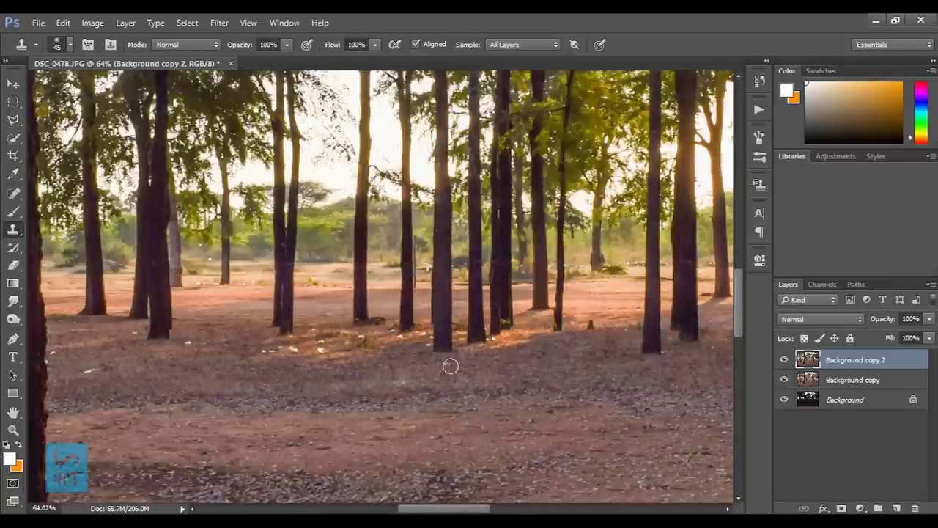
{"action": "left_click_drag", "start_coordinate": [286, 350], "coordinate": [498, 344]}
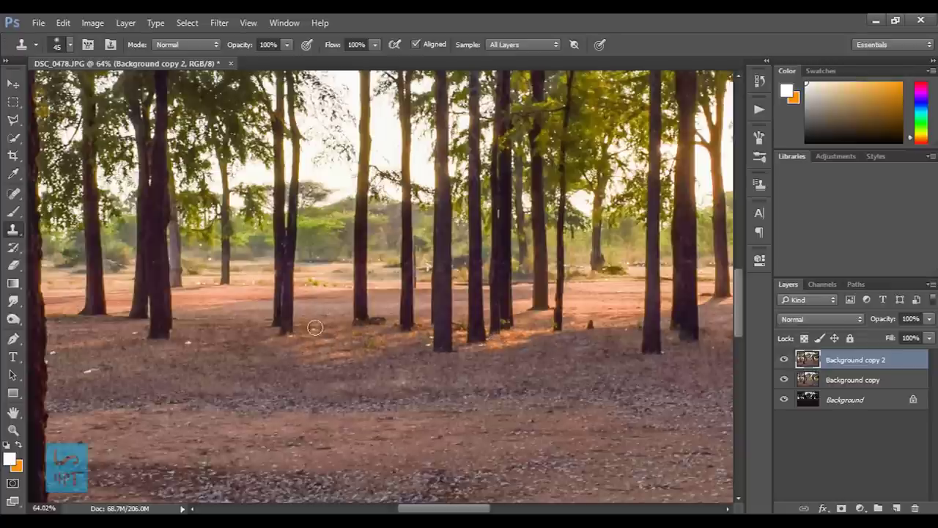
{"action": "scroll", "coordinate": [368, 375], "scroll_direction": "left", "scroll_amount": 3}
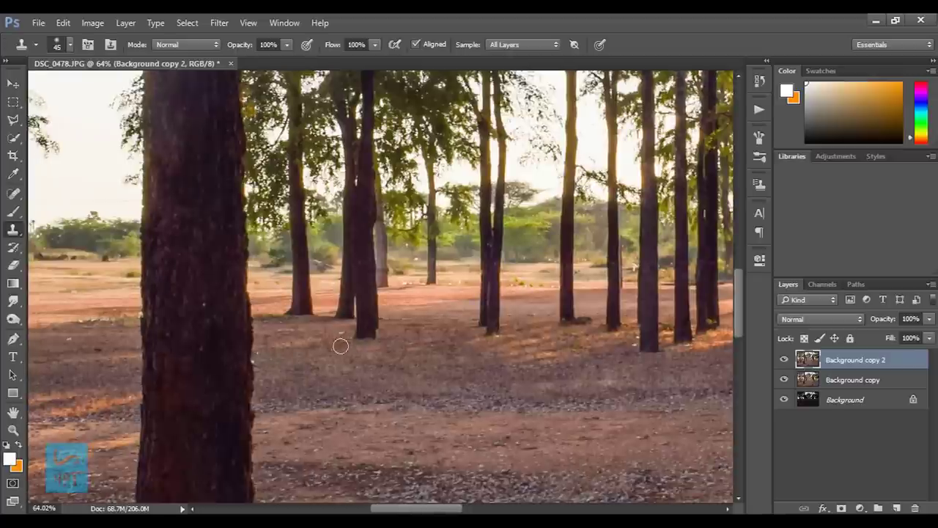
{"action": "scroll", "coordinate": [171, 365], "scroll_direction": "left", "scroll_amount": 3}
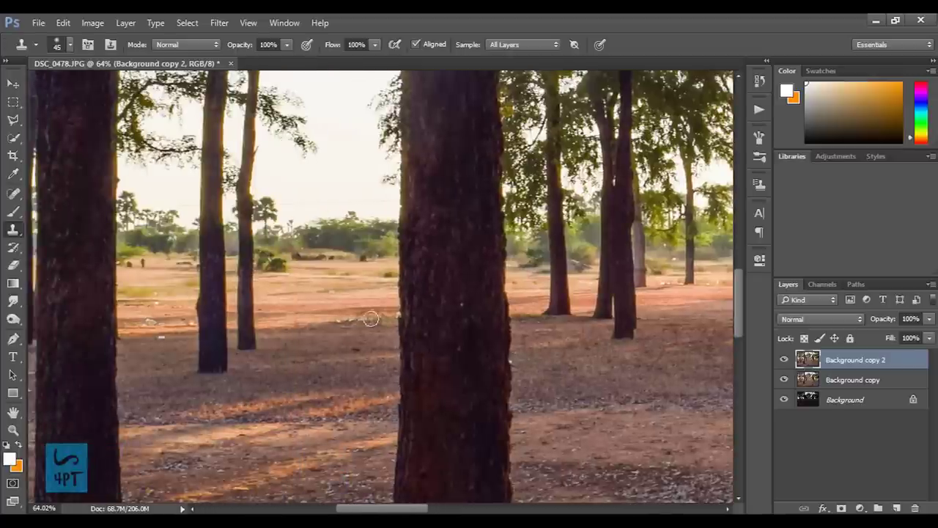
{"action": "scroll", "coordinate": [371, 319], "scroll_direction": "left", "scroll_amount": 3}
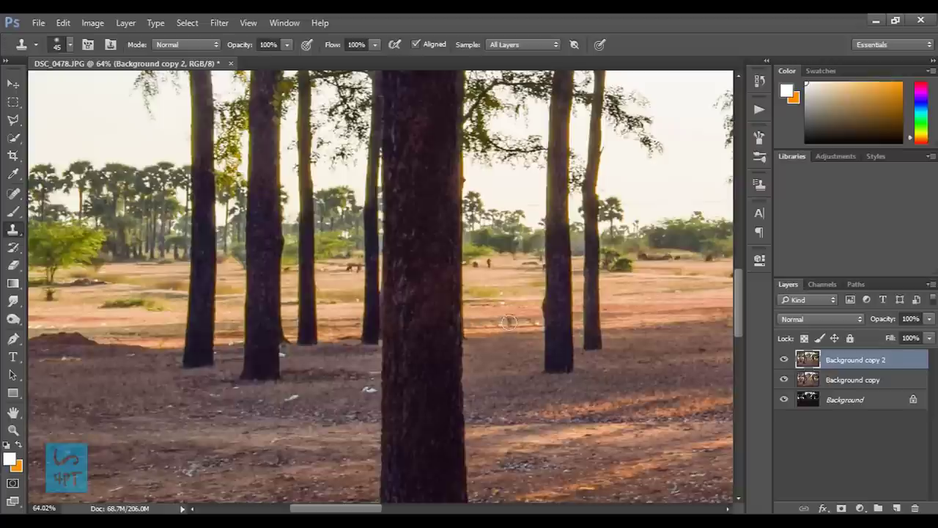
{"action": "scroll", "coordinate": [509, 321], "scroll_direction": "left", "scroll_amount": 3}
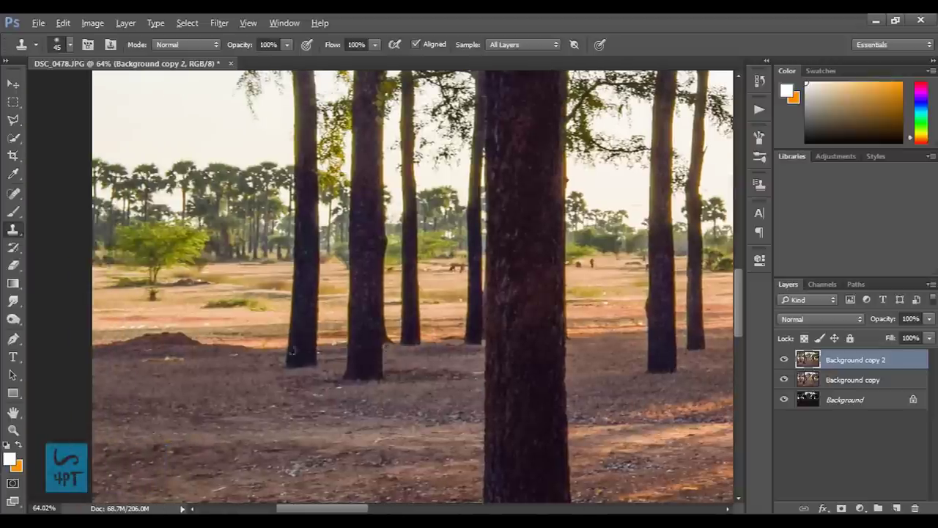
{"action": "scroll", "coordinate": [329, 357], "scroll_direction": "down", "scroll_amount": 3}
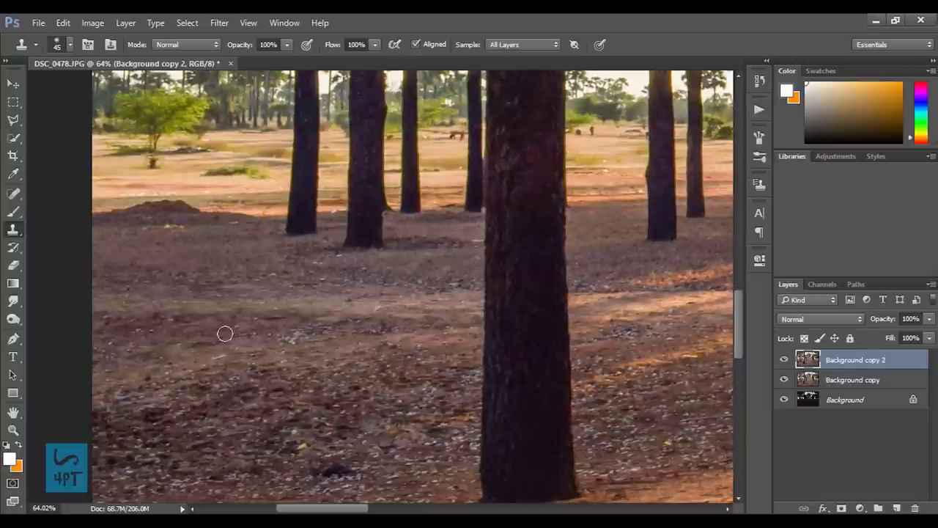
{"action": "key", "text": "space"}
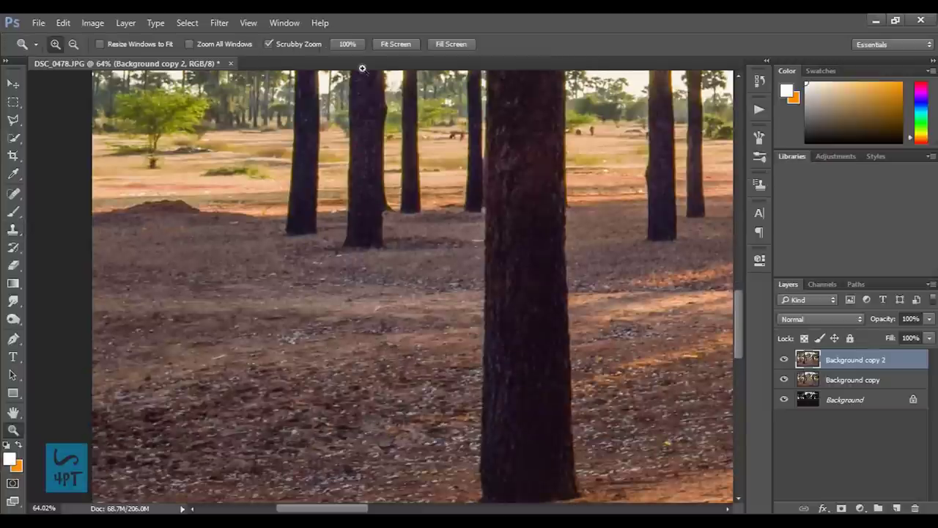
Fit the photo to the window and toggle Background copy 2 to compare the cleanup.
{"action": "key", "text": "z"}
{"action": "left_click", "coordinate": [450, 44]}
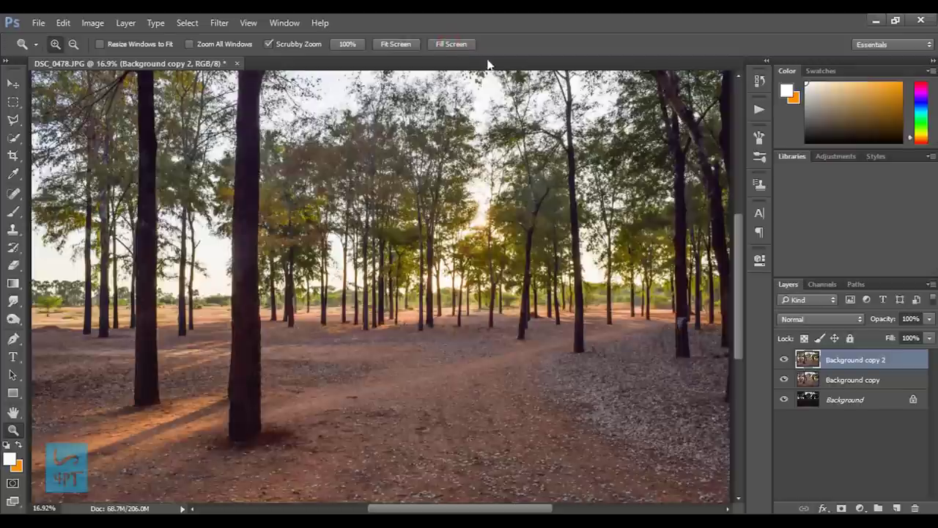
{"action": "left_click", "coordinate": [784, 360]}
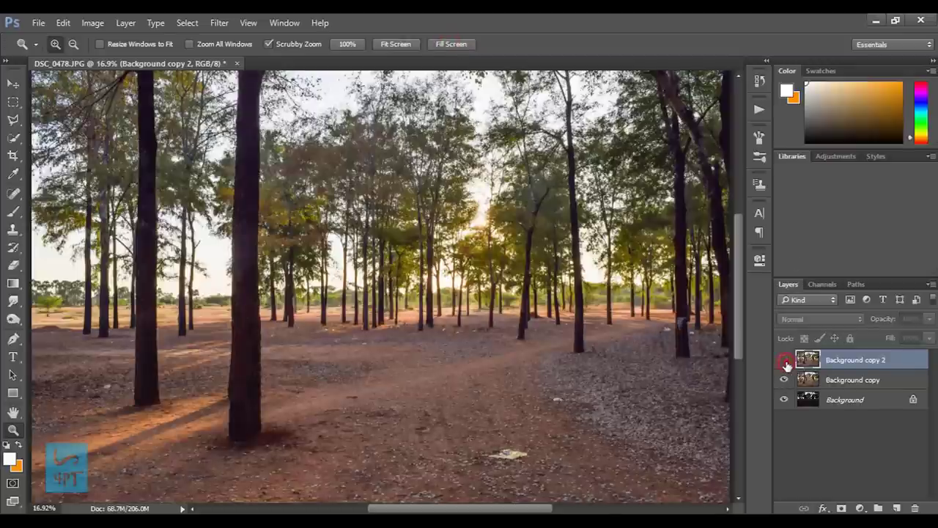
{"action": "left_click", "coordinate": [784, 360]}
{"action": "left_click", "coordinate": [785, 361]}
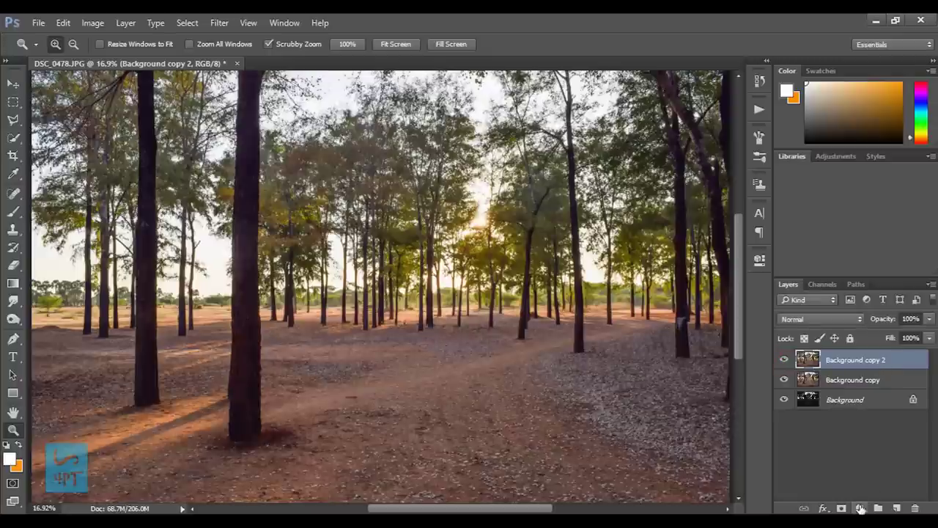
Add a Levels adjustment layer with the black input point raised to 6.
{"action": "left_click", "coordinate": [860, 509]}
{"action": "left_click", "coordinate": [842, 288]}
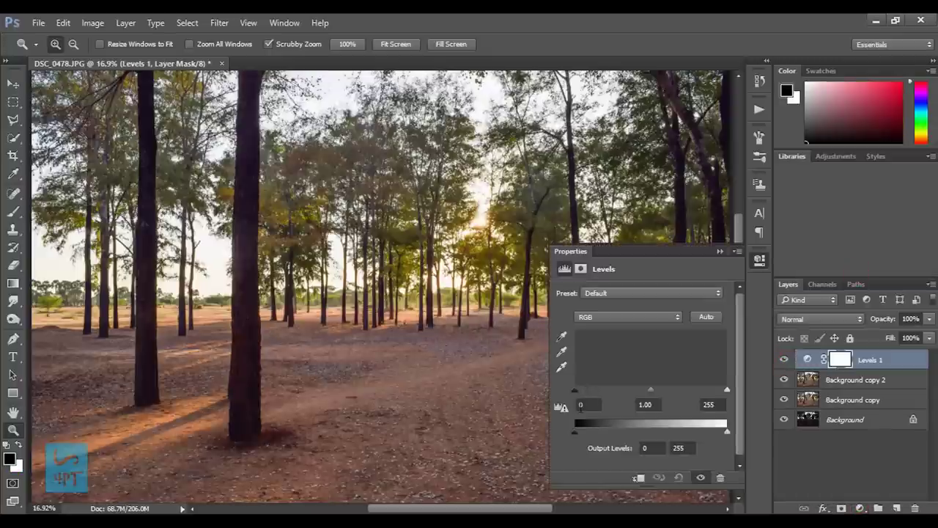
{"action": "left_click_drag", "start_coordinate": [574, 390], "coordinate": [579, 395]}
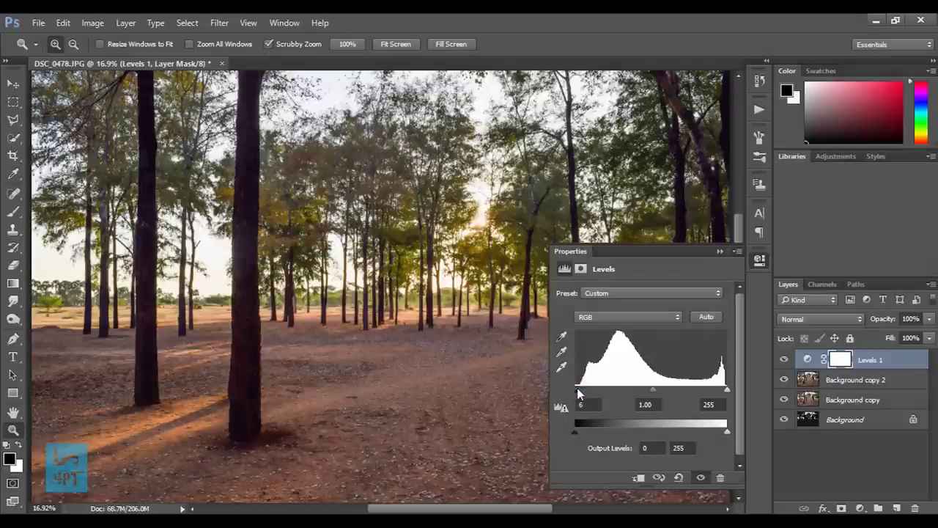
{"action": "left_click", "coordinate": [721, 252]}
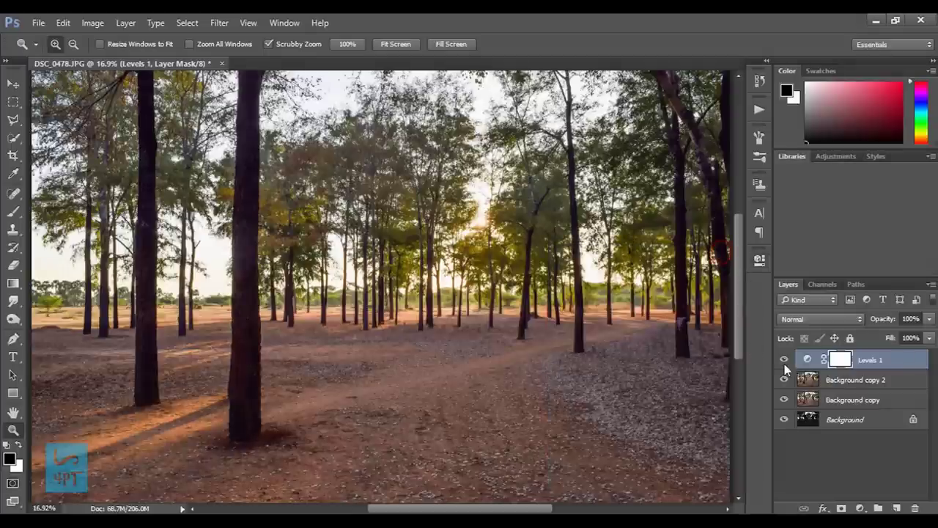
{"action": "left_click", "coordinate": [859, 505]}
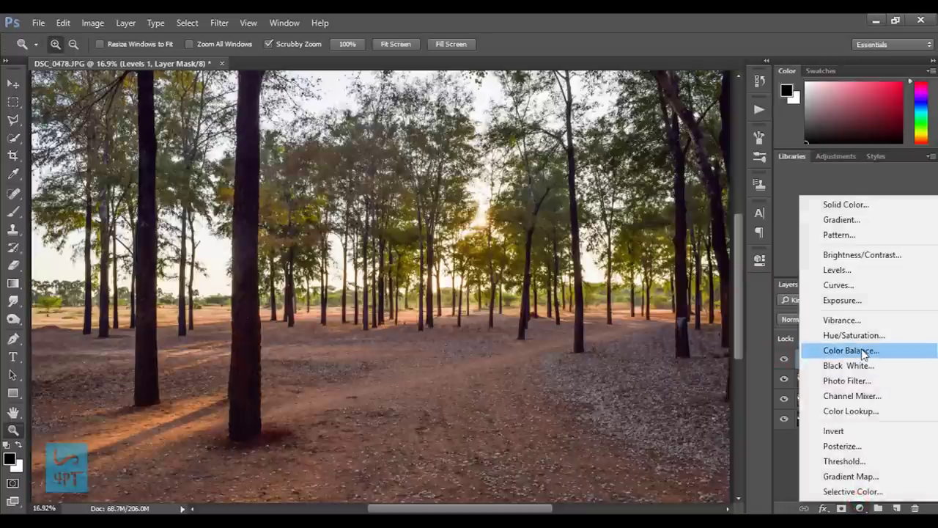
Add a Color Balance adjustment layer and shift the shadows slightly toward yellow.
{"action": "left_click", "coordinate": [863, 354]}
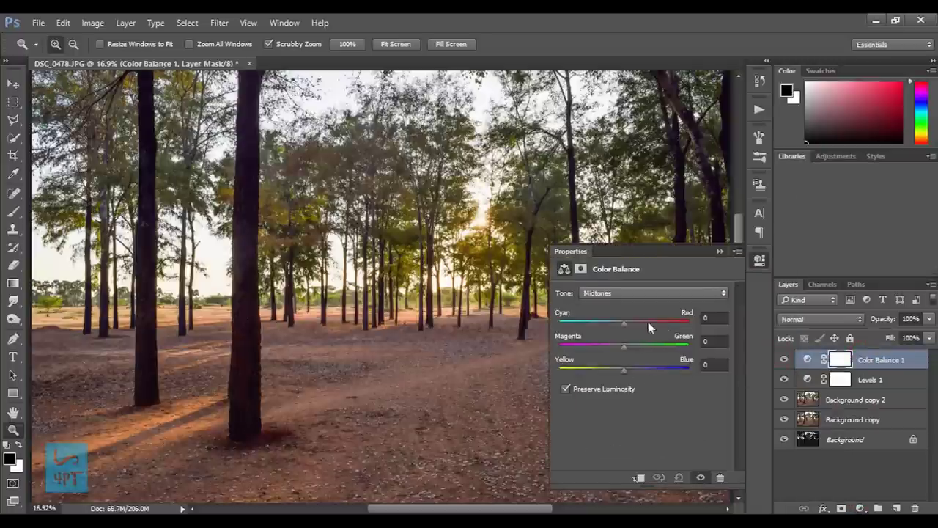
{"action": "left_click", "coordinate": [643, 293]}
{"action": "left_click", "coordinate": [620, 327]}
{"action": "left_click_drag", "start_coordinate": [626, 370], "coordinate": [624, 370]}
Set the Color Balance midtones to Red 10 and Yellow -11.
{"action": "left_click", "coordinate": [620, 293]}
{"action": "left_click", "coordinate": [608, 312]}
{"action": "left_click", "coordinate": [709, 318]}
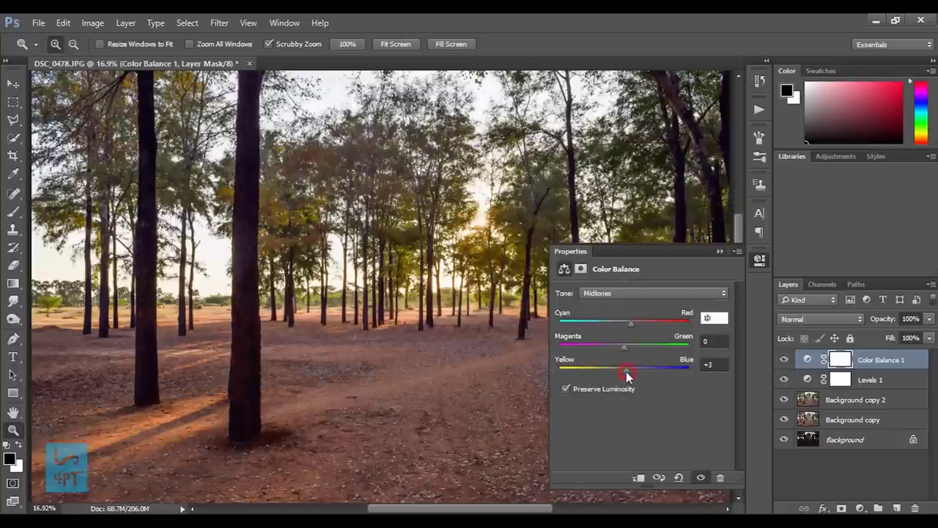
{"action": "left_click_drag", "start_coordinate": [622, 370], "coordinate": [620, 371]}
{"action": "left_click", "coordinate": [722, 365]}
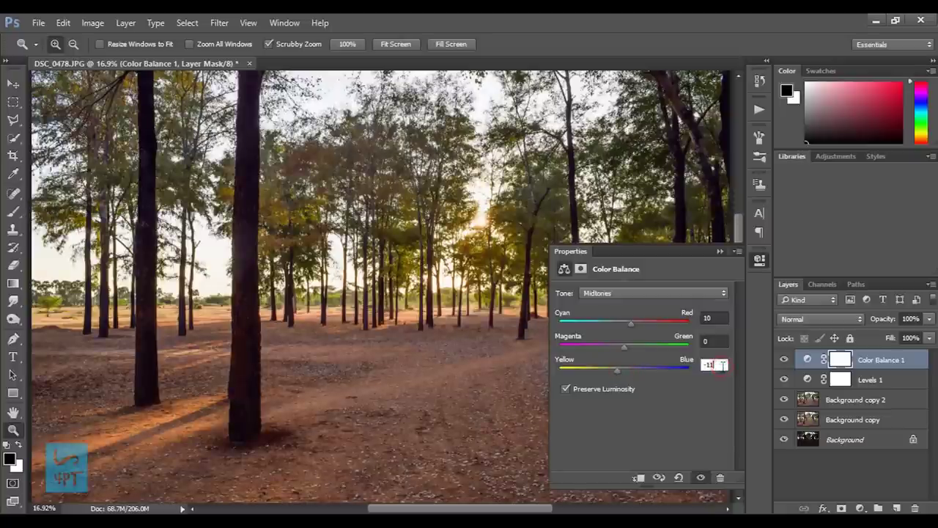
Set the Color Balance highlights to Red 15 and Yellow about -15.
{"action": "left_click", "coordinate": [623, 293]}
{"action": "left_click", "coordinate": [620, 322]}
{"action": "left_click", "coordinate": [711, 320]}
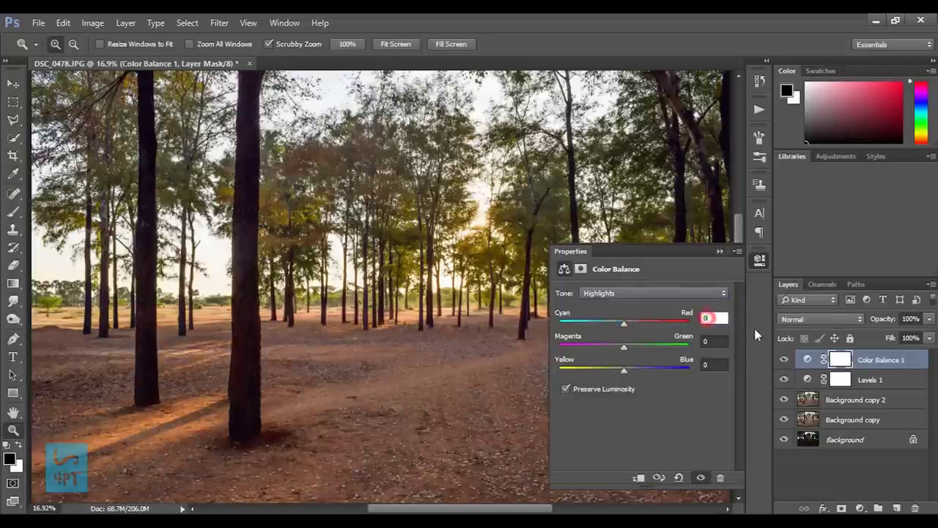
{"action": "type", "text": "15"}
{"action": "left_click", "coordinate": [715, 364]}
{"action": "left_click_drag", "start_coordinate": [625, 375], "coordinate": [614, 375]}
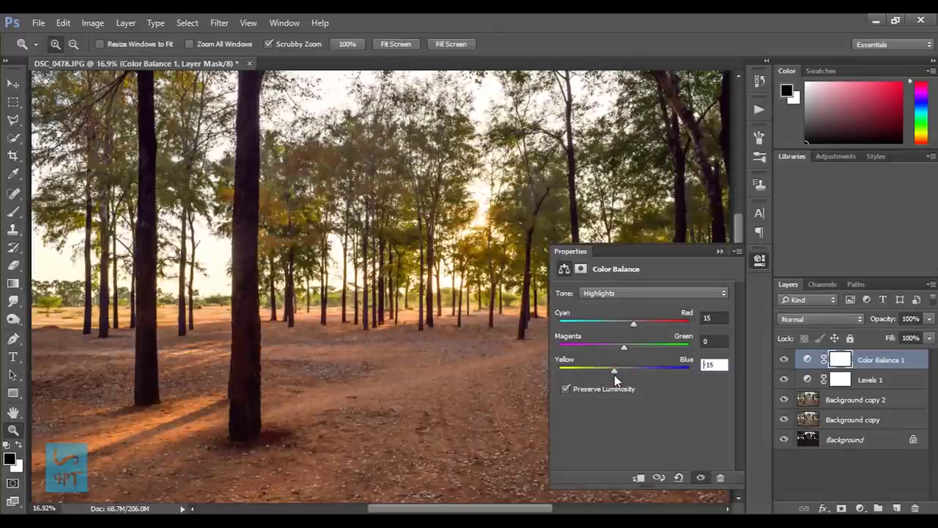
Toggle Color Balance 1 to compare before and after, keeping it selected.
{"action": "left_click", "coordinate": [718, 251]}
{"action": "left_click", "coordinate": [784, 359]}
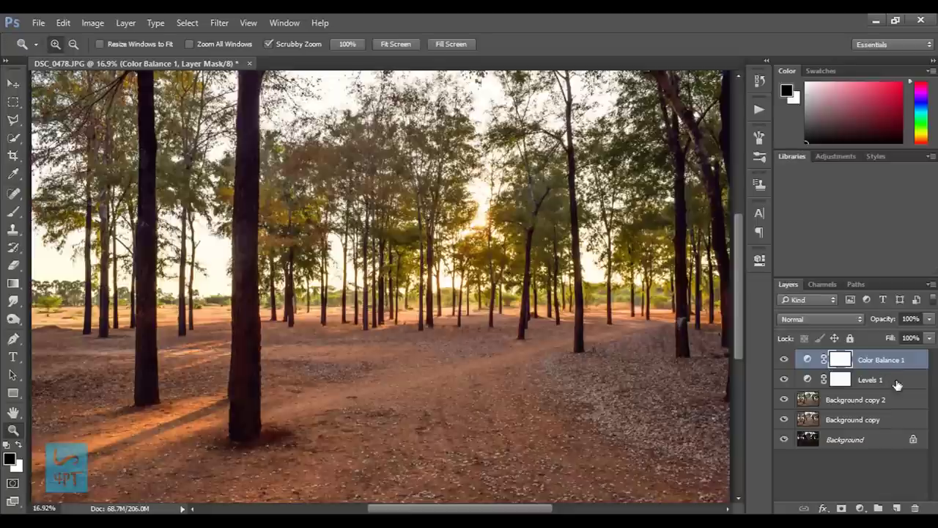
{"action": "left_click", "coordinate": [886, 381]}
{"action": "left_click", "coordinate": [885, 360]}
{"action": "left_click", "coordinate": [860, 508]}
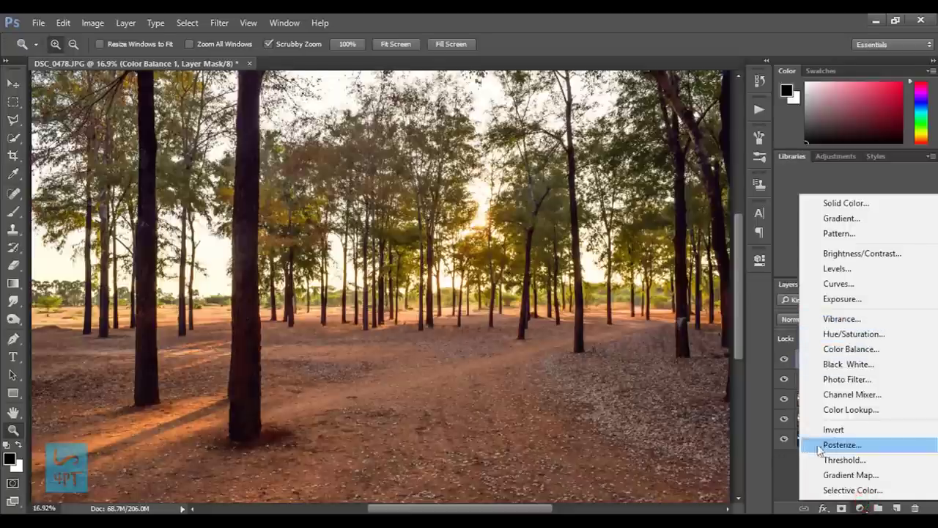
Add a new empty Layer 1 and choose the scattered 39 px brush.
{"action": "left_click", "coordinate": [860, 508]}
{"action": "left_click", "coordinate": [895, 508]}
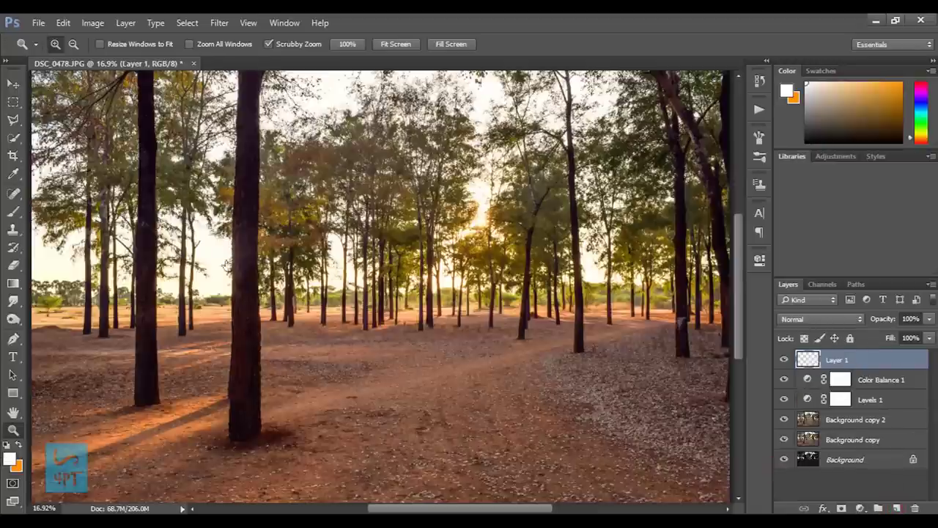
{"action": "left_click", "coordinate": [12, 212]}
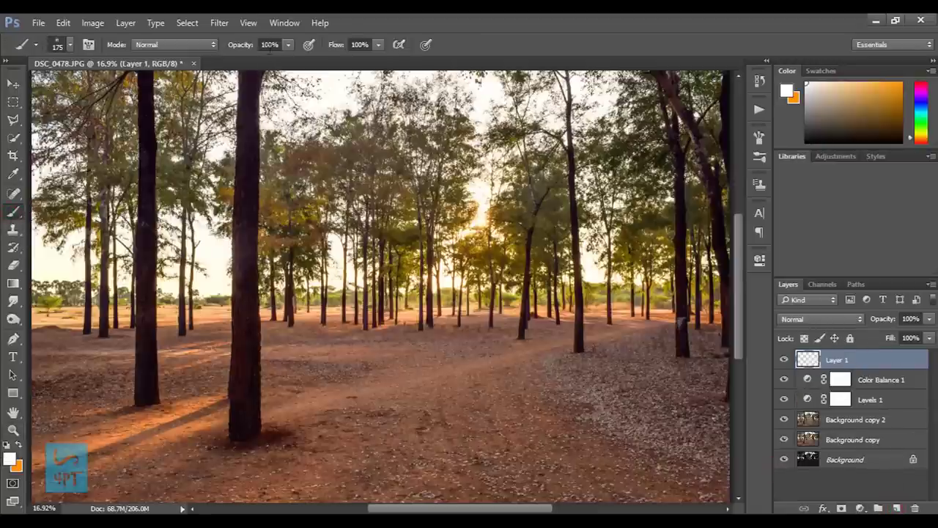
{"action": "left_click", "coordinate": [69, 46]}
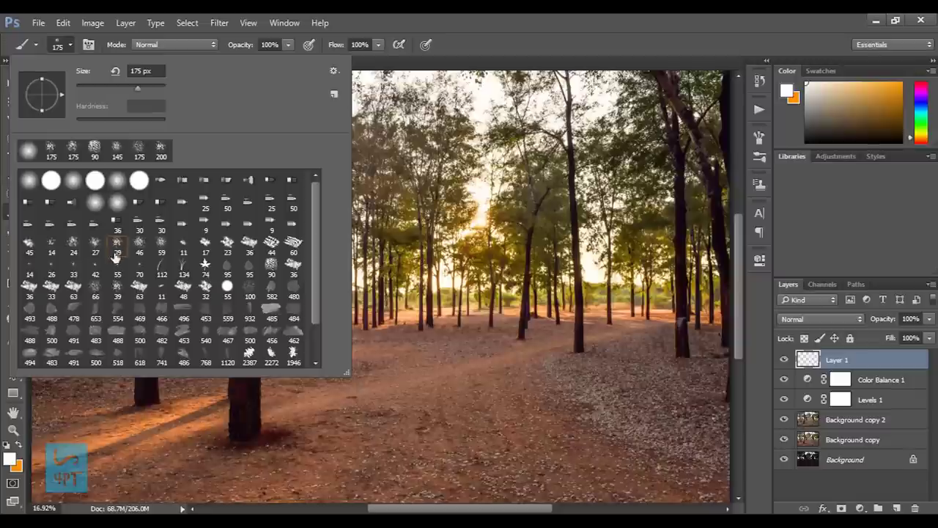
{"action": "left_click", "coordinate": [116, 248]}
{"action": "left_click", "coordinate": [70, 44]}
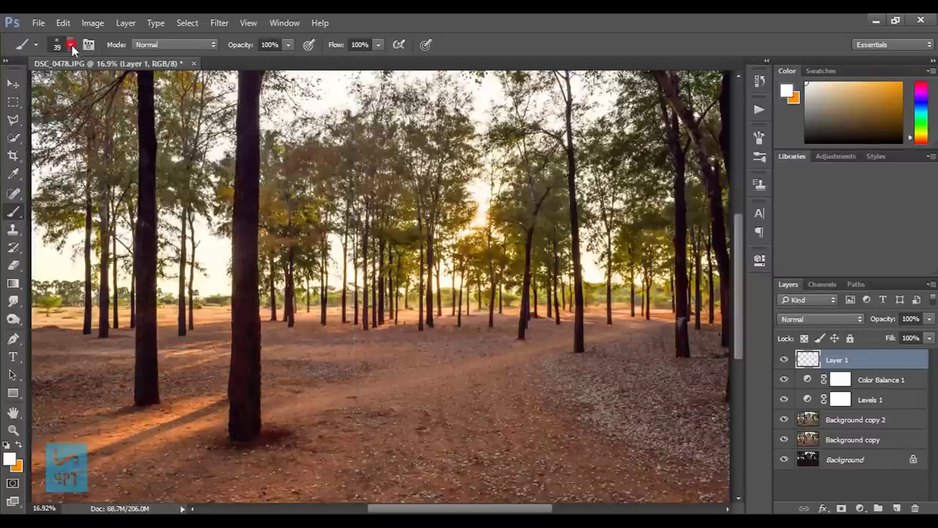
Zoom in on the distant tree trunks near the top centre of the photo.
{"action": "key", "text": "z"}
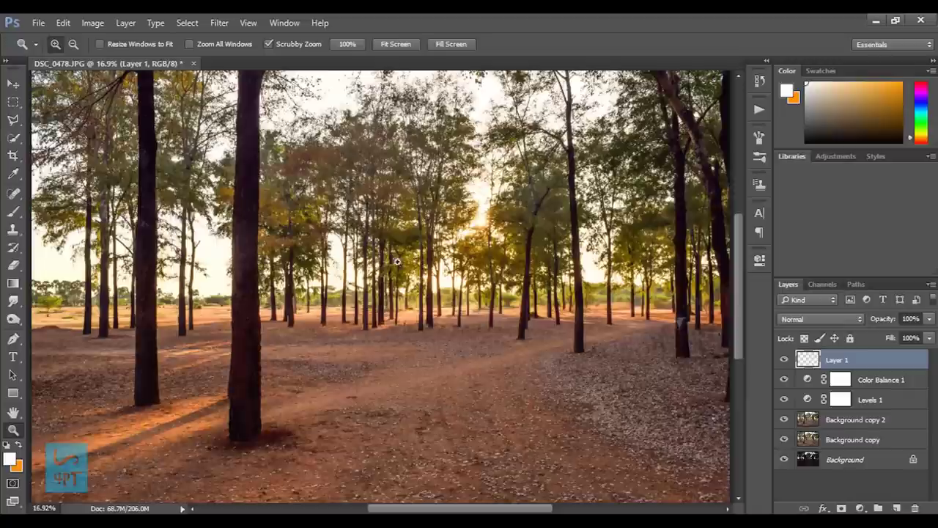
{"action": "left_click", "coordinate": [802, 419]}
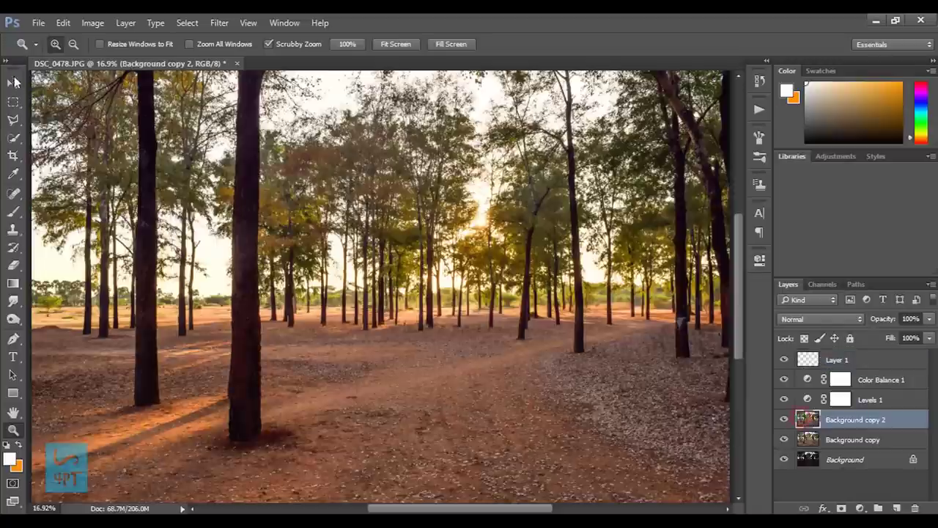
{"action": "left_click", "coordinate": [13, 83]}
{"action": "key", "text": "z"}
{"action": "left_click_drag", "start_coordinate": [385, 300], "coordinate": [167, 192]}
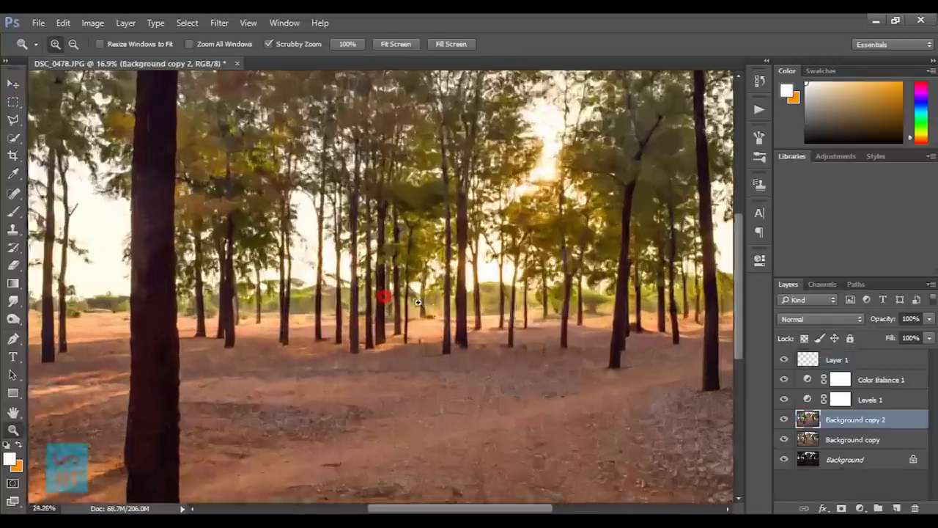
{"action": "key", "text": "v"}
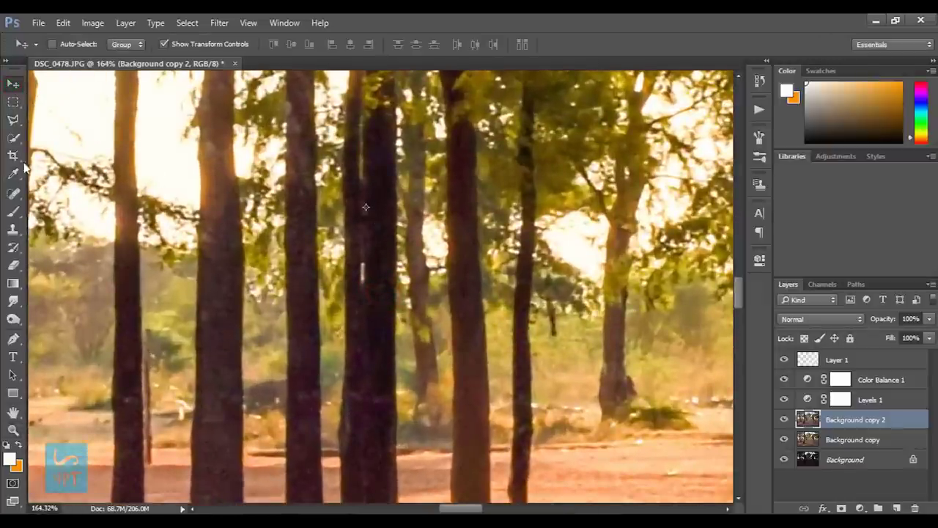
{"action": "left_click", "coordinate": [13, 211]}
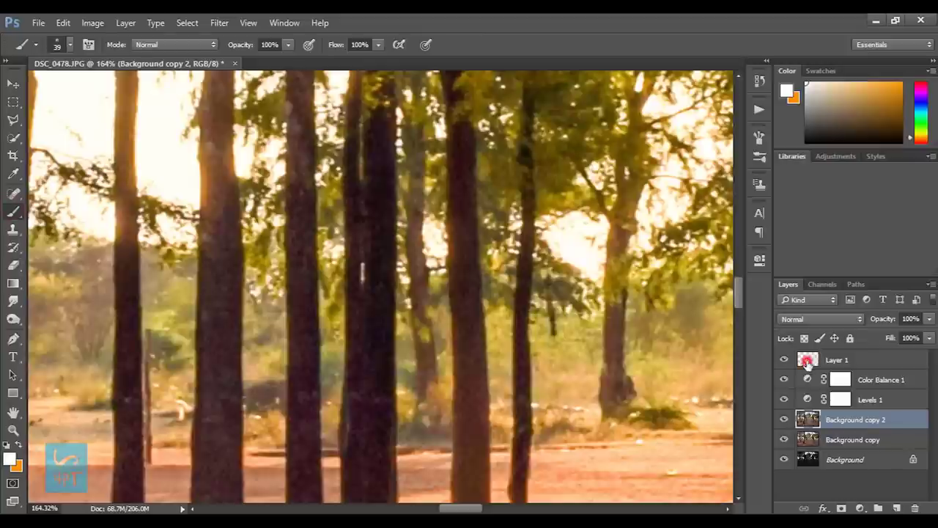
Set the foreground painting colour to bright orange #ff9100.
{"action": "left_click", "coordinate": [807, 360]}
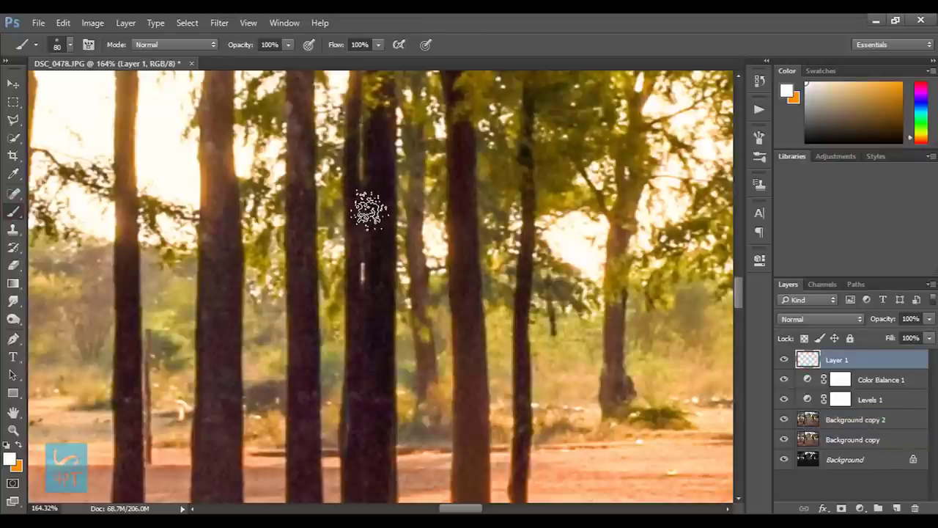
{"action": "left_click", "coordinate": [370, 211]}
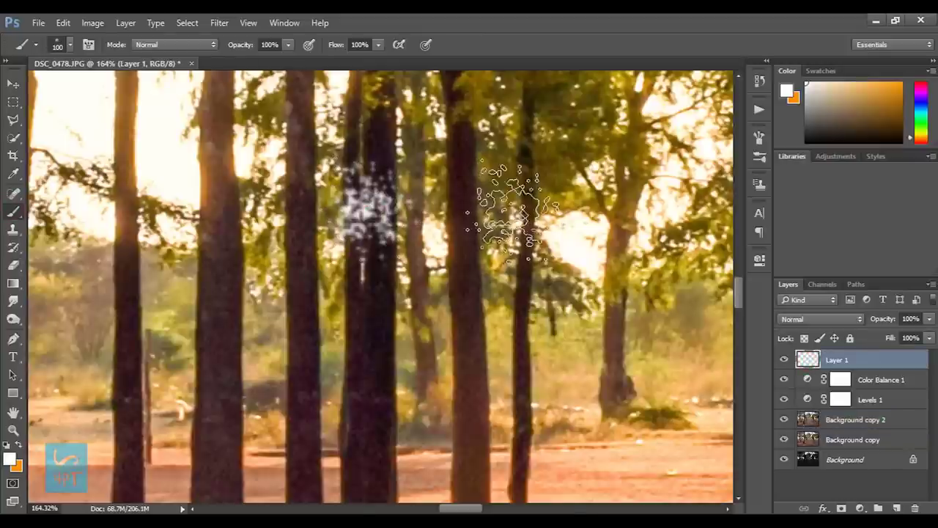
{"action": "key", "text": "ctrl+z"}
{"action": "left_click", "coordinate": [20, 445]}
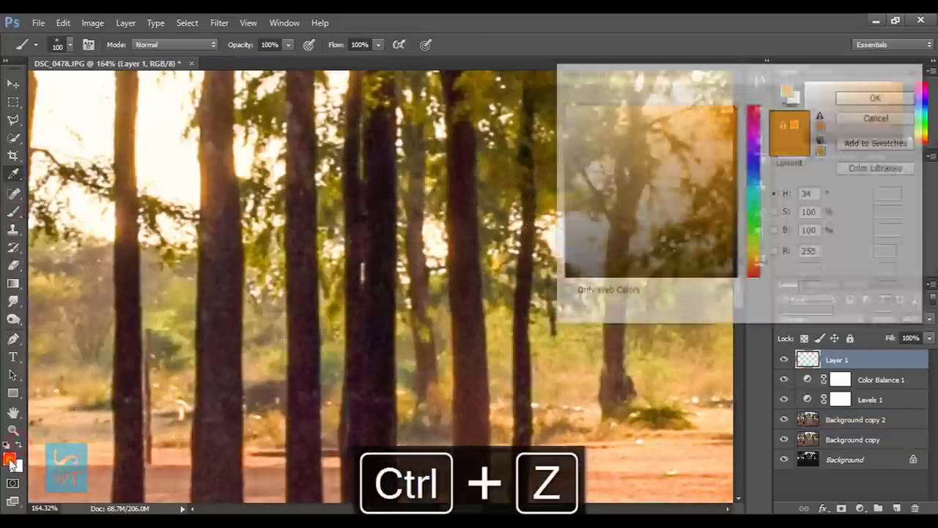
{"action": "left_click_drag", "start_coordinate": [725, 111], "coordinate": [736, 104]}
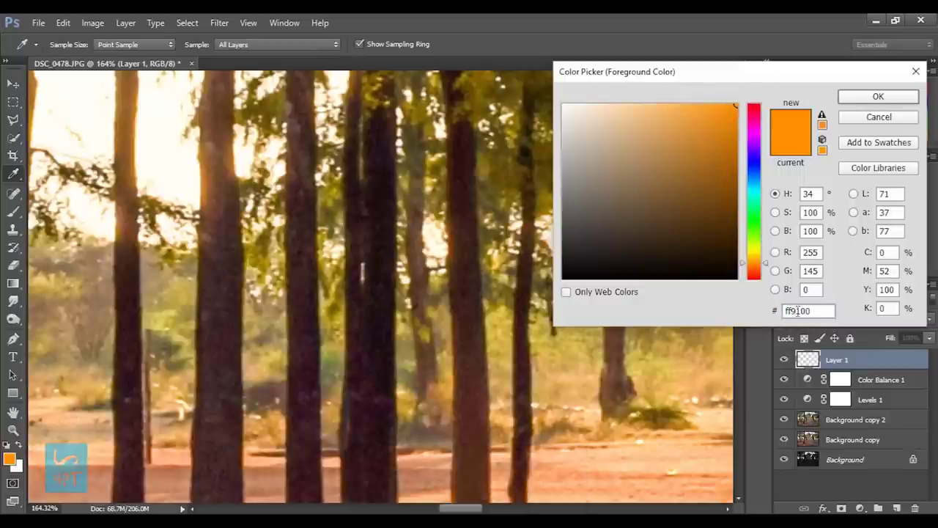
{"action": "left_click", "coordinate": [872, 96]}
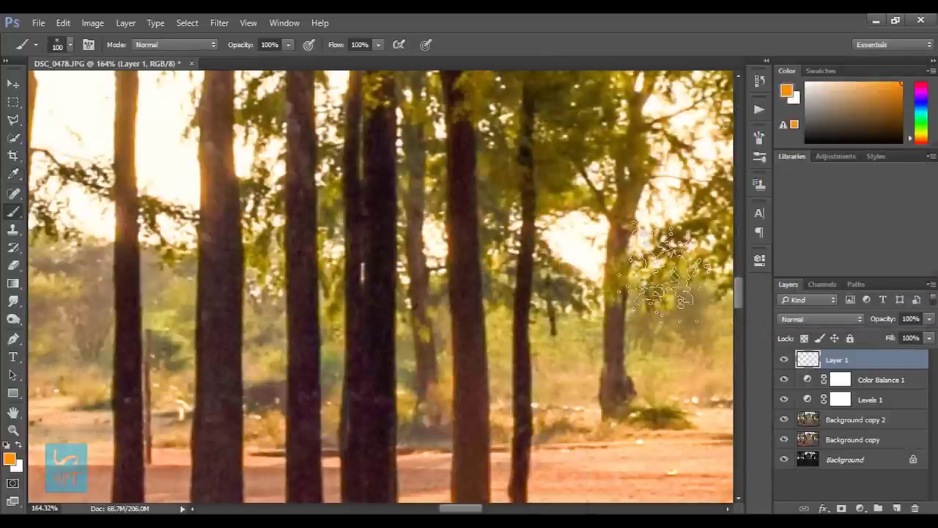
Paint an orange dab on Layer 1 over the trunks near the top centre.
{"action": "key", "text": "v"}
{"action": "left_click", "coordinate": [803, 417]}
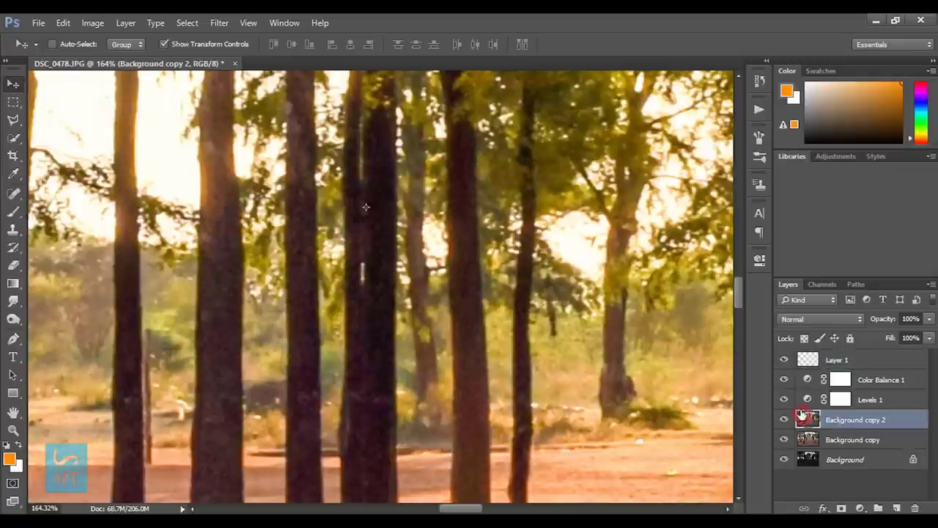
{"action": "left_click", "coordinate": [815, 362]}
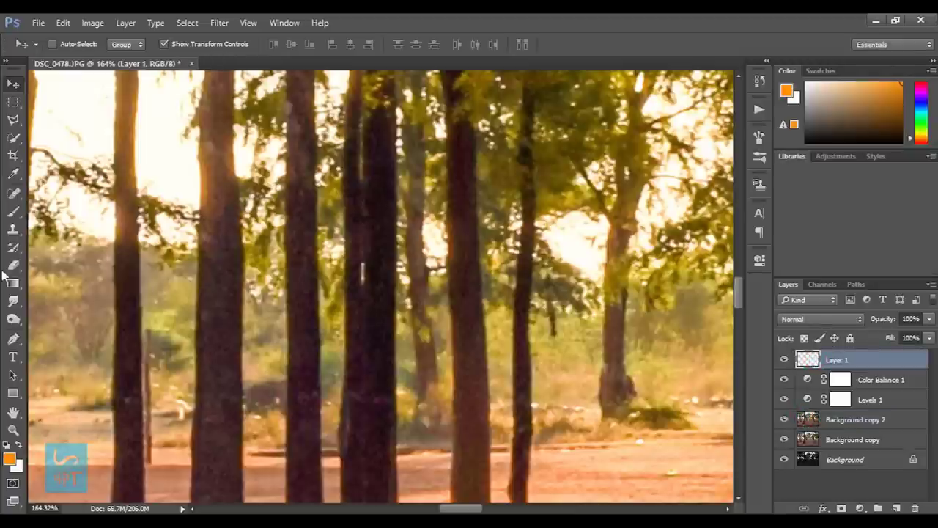
{"action": "left_click", "coordinate": [13, 211]}
{"action": "left_click_drag", "start_coordinate": [366, 209], "coordinate": [370, 220]}
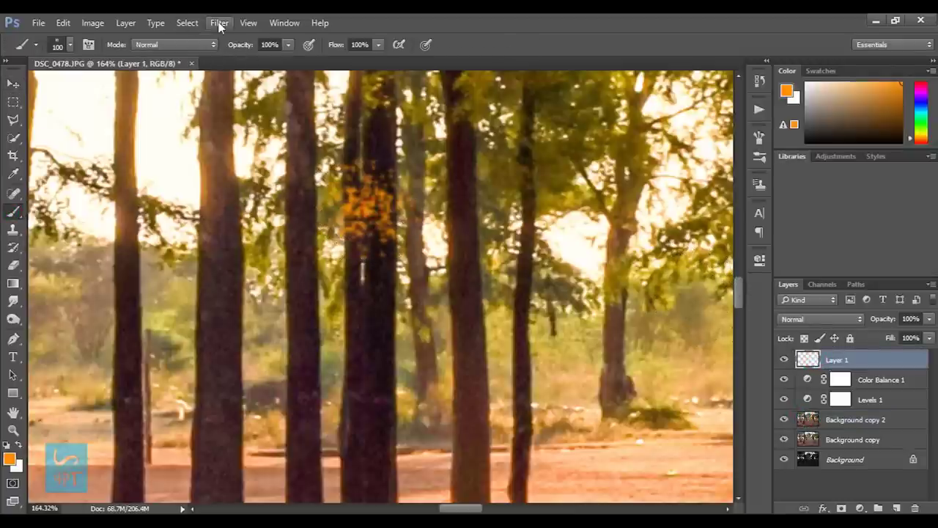
Apply Radial Blur to the orange dab: Amount 100, Zoom method, Best quality.
{"action": "left_click", "coordinate": [219, 24]}
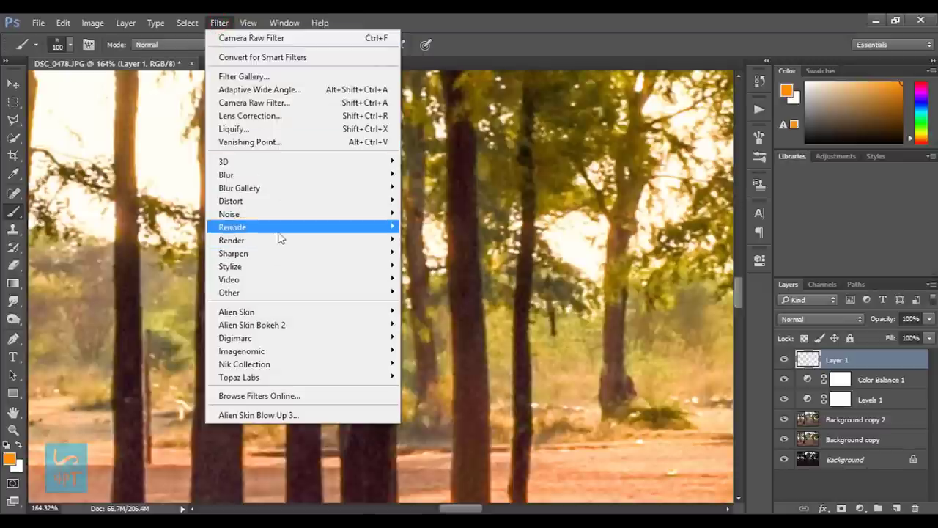
{"action": "mouse_move", "coordinate": [226, 175]}
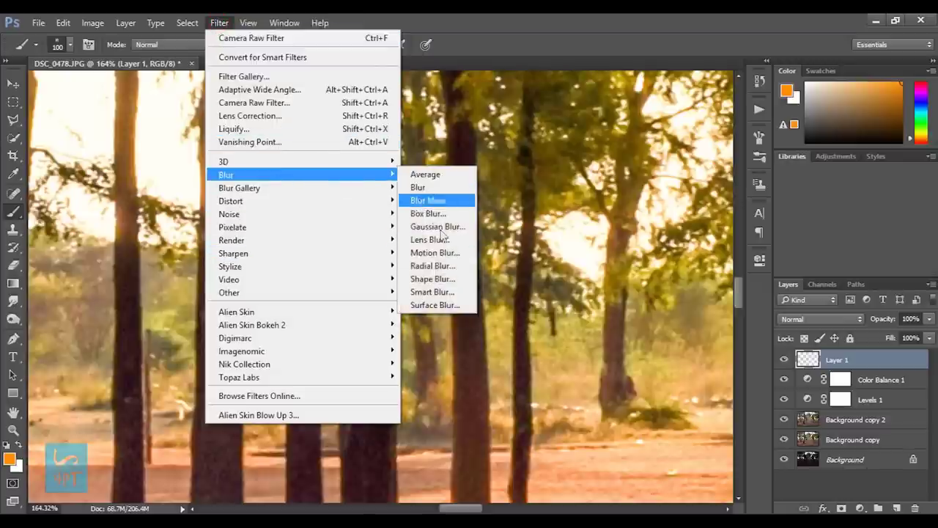
{"action": "left_click", "coordinate": [422, 269]}
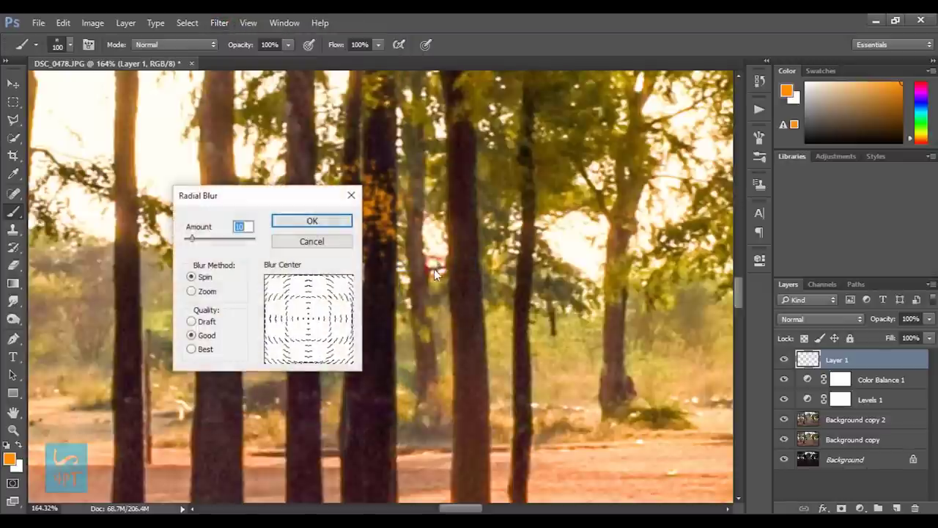
{"action": "left_click", "coordinate": [191, 291]}
{"action": "left_click", "coordinate": [190, 349]}
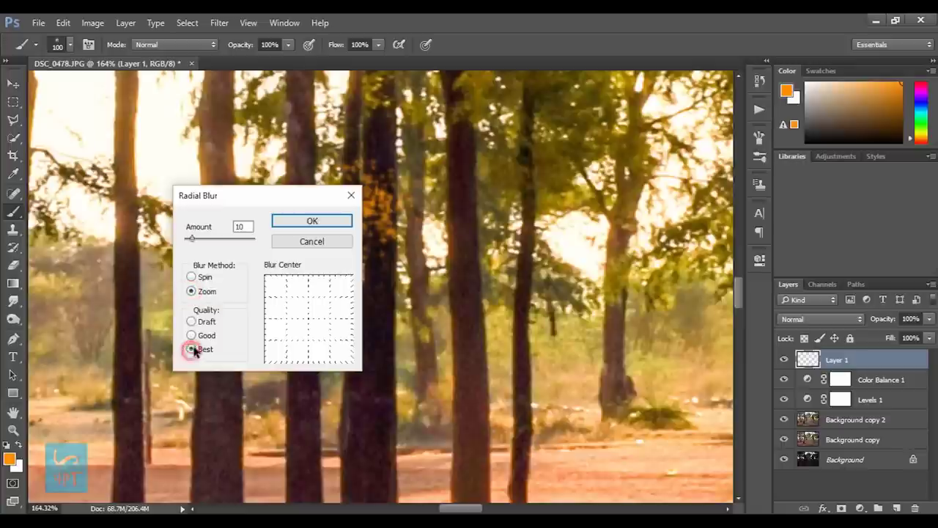
{"action": "left_click", "coordinate": [335, 223]}
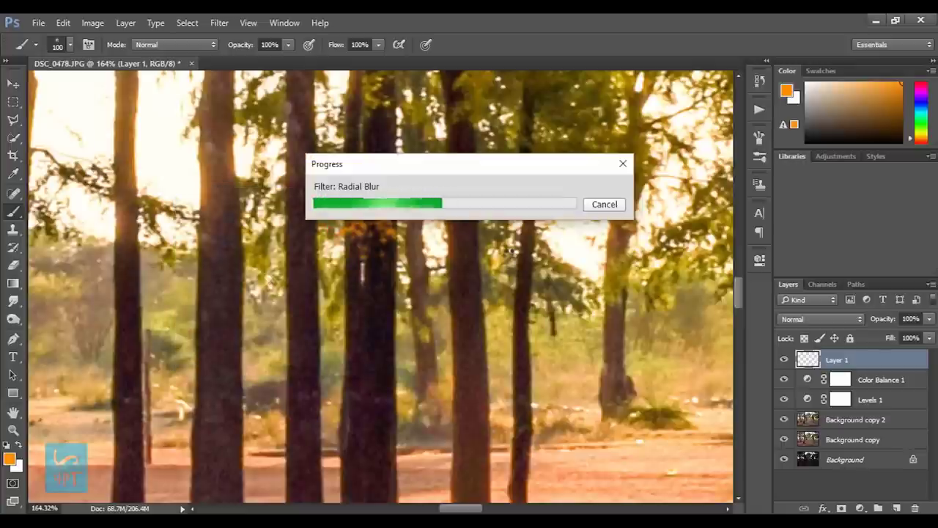
Reapply the Radial Blur to strengthen the starburst and zoom out to the whole forest.
{"action": "left_click", "coordinate": [219, 22]}
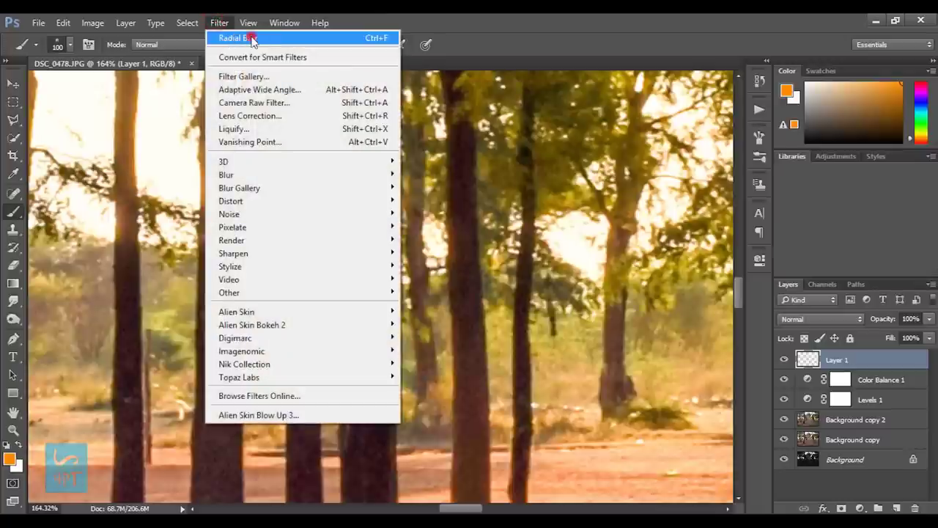
{"action": "left_click", "coordinate": [252, 39]}
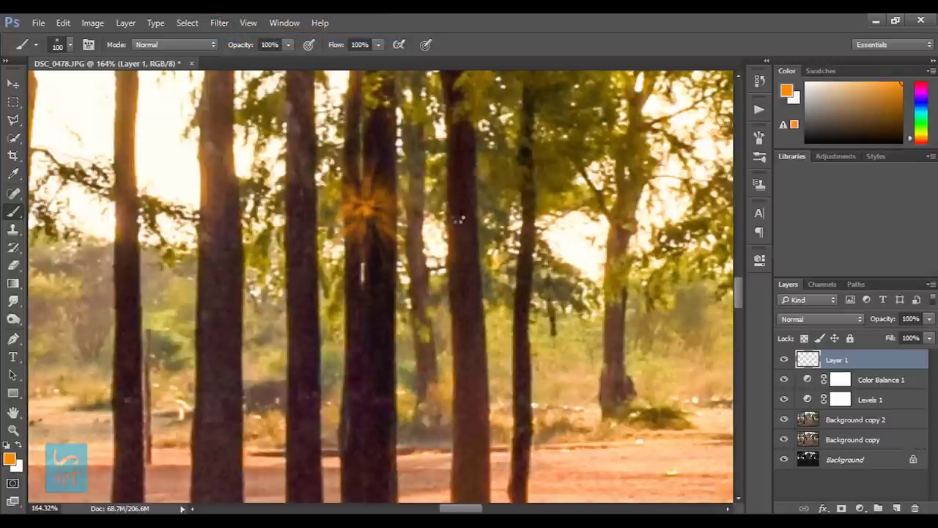
{"action": "key", "text": "z"}
{"action": "mouse_move", "coordinate": [458, 216]}
{"action": "left_mouse_down"}
{"action": "mouse_move", "coordinate": [440, 272]}
{"action": "mouse_move", "coordinate": [412, 283]}
{"action": "left_mouse_up"}
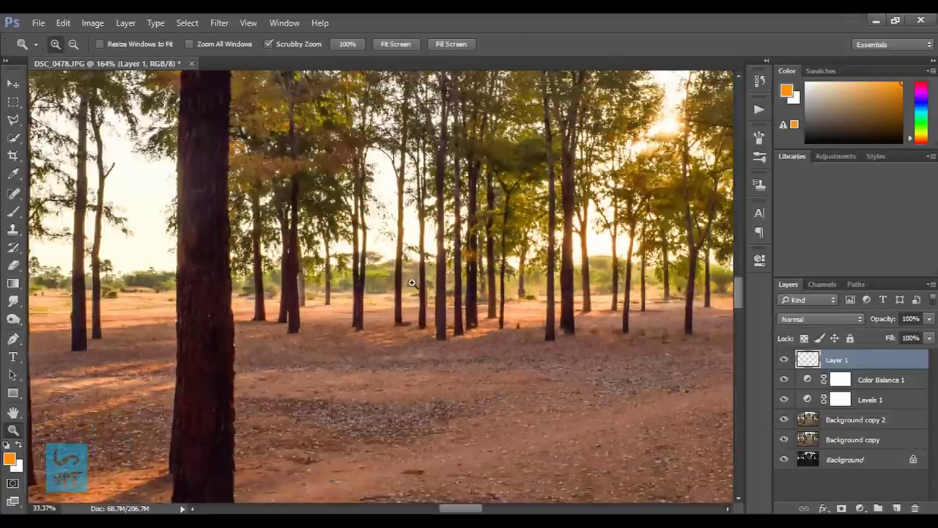
Scale up the orange burst proportionally and move it over the sun in the trees.
{"action": "left_click", "coordinate": [450, 44]}
{"action": "left_click", "coordinate": [13, 82]}
{"action": "mouse_move", "coordinate": [391, 296]}
{"action": "left_mouse_down"}
{"action": "mouse_move", "coordinate": [540, 370]}
{"action": "mouse_move", "coordinate": [532, 400]}
{"action": "left_mouse_up"}
{"action": "left_click", "coordinate": [244, 44]}
{"action": "left_click_drag", "start_coordinate": [495, 365], "coordinate": [518, 280]}
{"action": "left_click_drag", "start_coordinate": [558, 307], "coordinate": [549, 304]}
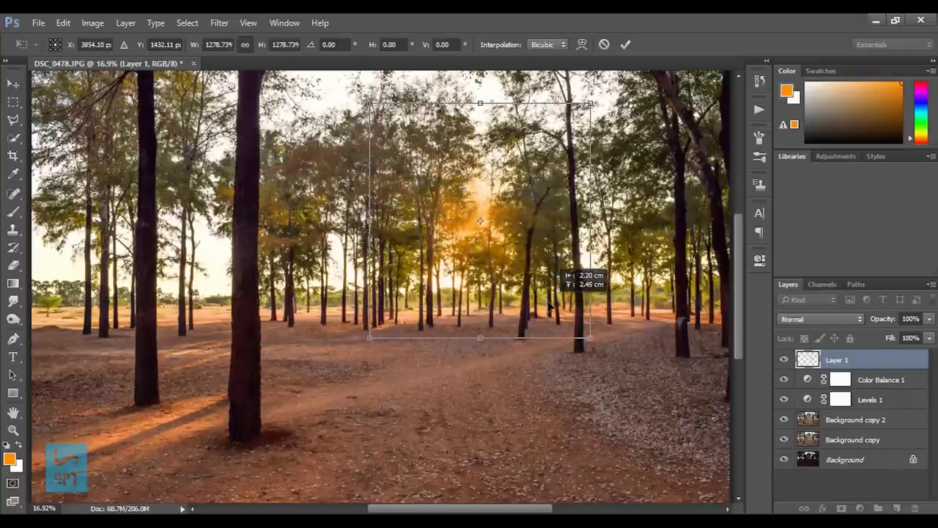
{"action": "left_click", "coordinate": [626, 46]}
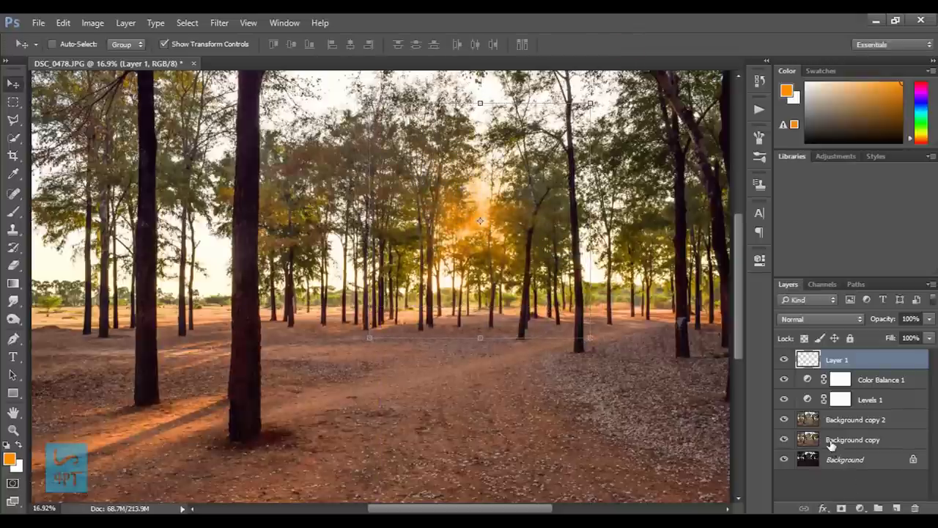
Duplicate the glow as Layer 1 copy and set both glow layers to Screen blend mode.
{"action": "key", "text": "ctrl+j"}
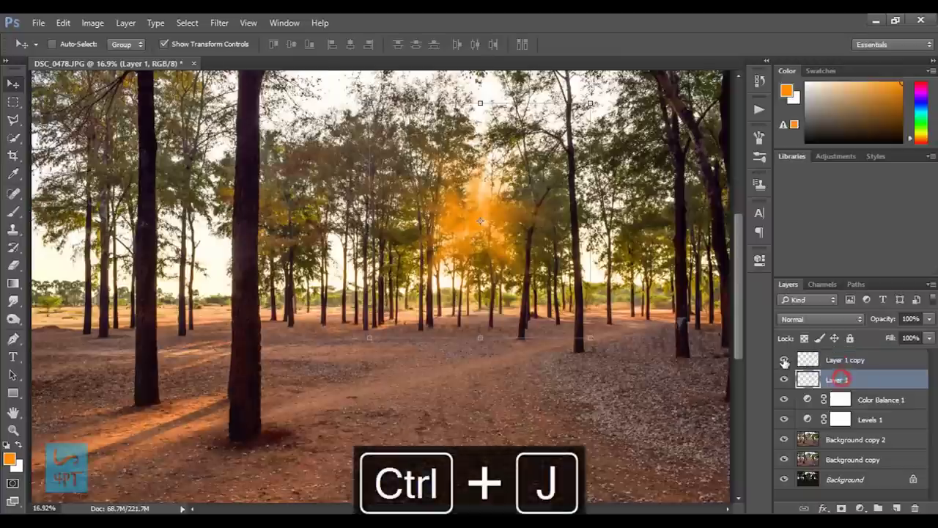
{"action": "left_click", "coordinate": [806, 319]}
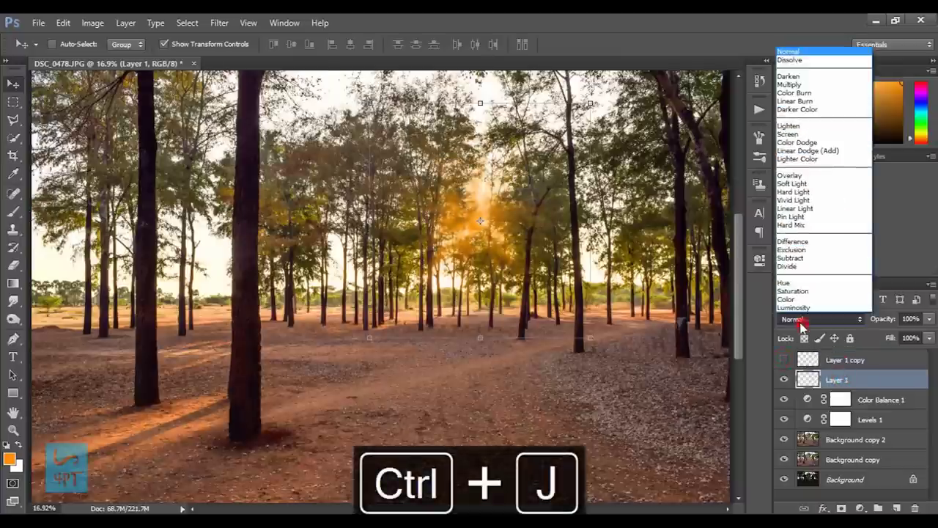
{"action": "left_click", "coordinate": [812, 136]}
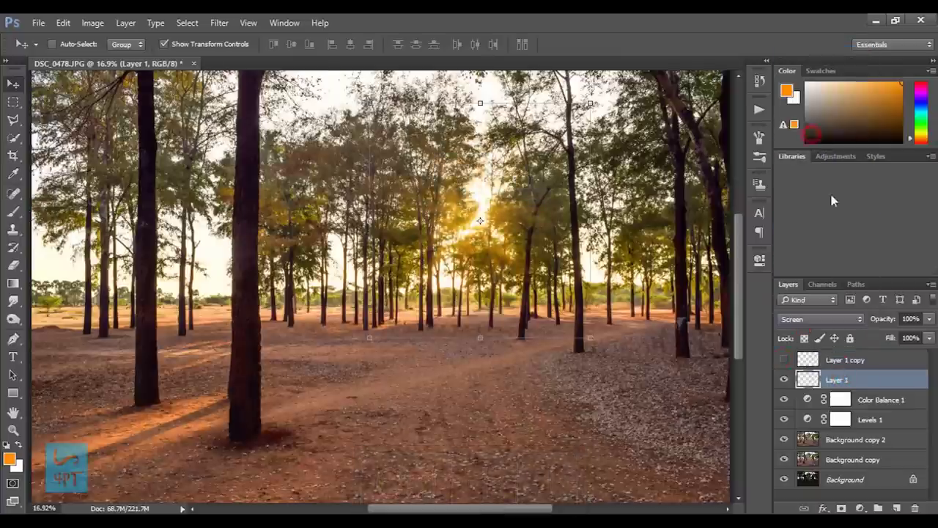
{"action": "left_click", "coordinate": [833, 364]}
{"action": "left_click", "coordinate": [785, 359]}
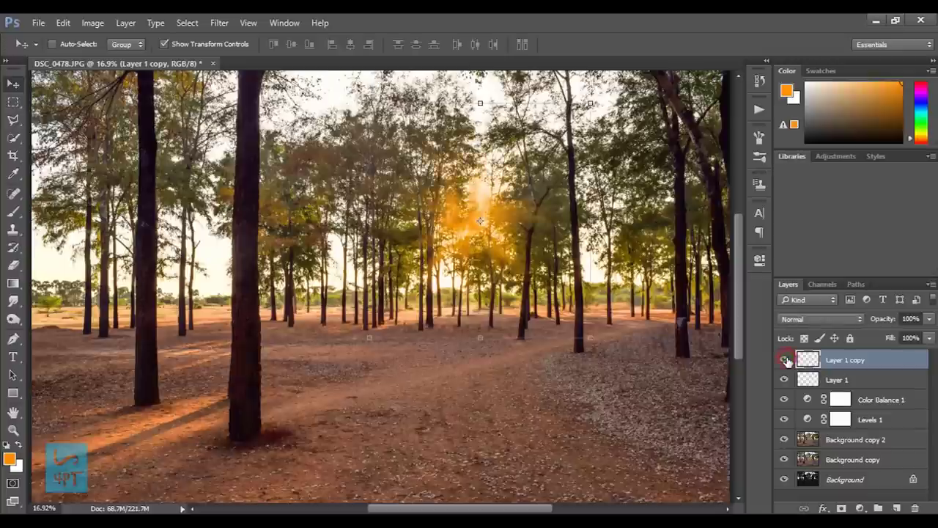
{"action": "left_click", "coordinate": [801, 323]}
{"action": "left_click", "coordinate": [789, 136]}
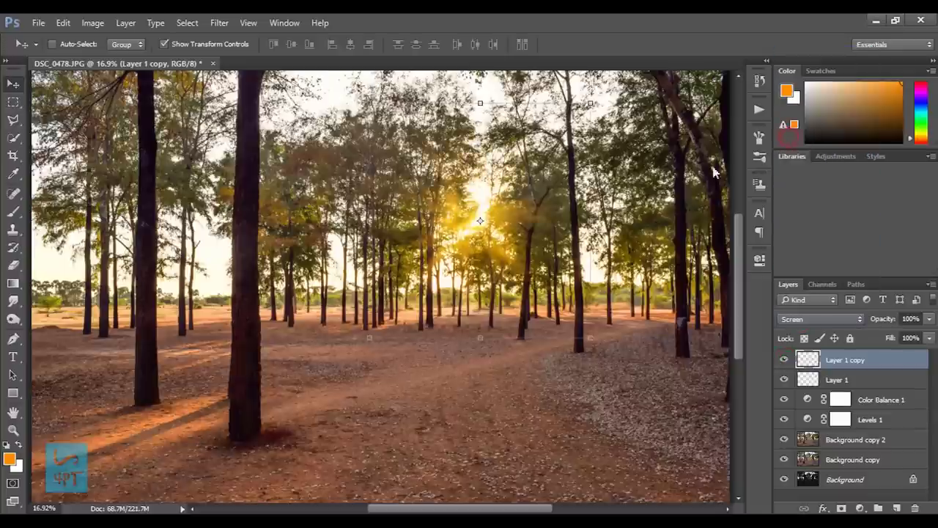
{"action": "left_click_drag", "start_coordinate": [590, 338], "coordinate": [722, 484]}
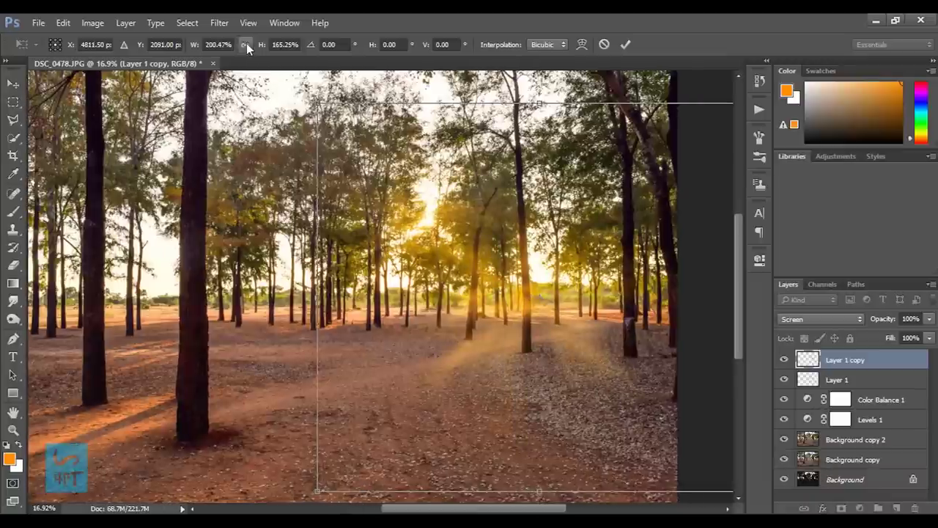
Scale the duplicate glow proportionally over the sun, commit, and fit the photo to the window.
{"action": "left_click", "coordinate": [245, 43]}
{"action": "left_click_drag", "start_coordinate": [519, 350], "coordinate": [470, 320]}
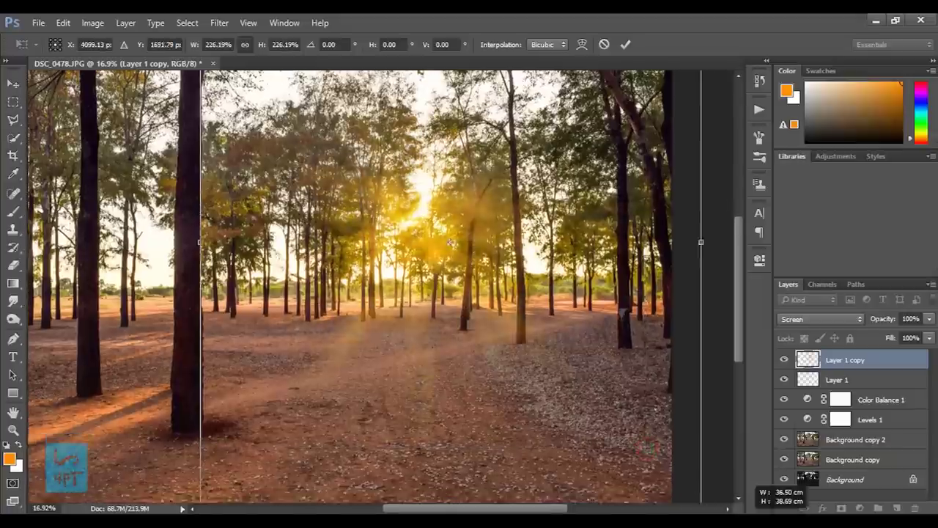
{"action": "left_click_drag", "start_coordinate": [652, 458], "coordinate": [674, 502]}
{"action": "mouse_move", "coordinate": [418, 314]}
{"action": "left_mouse_down"}
{"action": "mouse_move", "coordinate": [434, 304]}
{"action": "mouse_move", "coordinate": [434, 319]}
{"action": "left_mouse_up"}
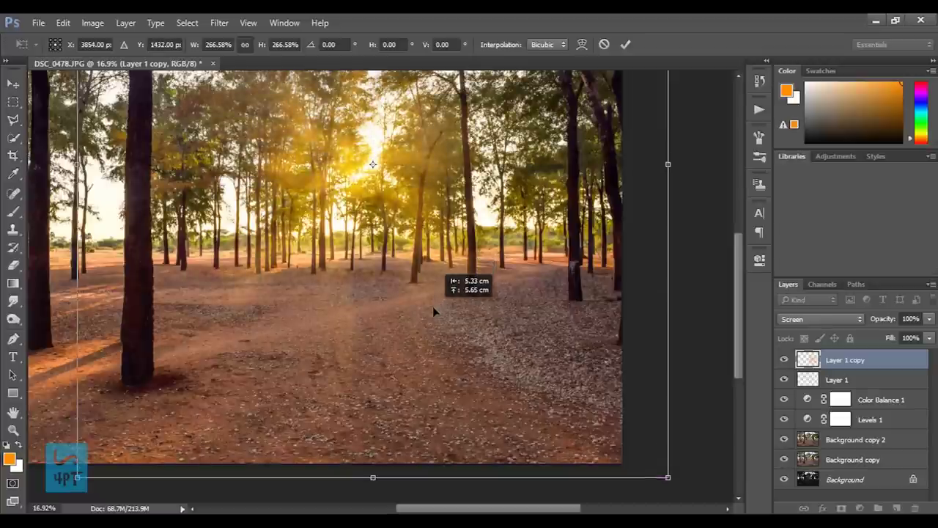
{"action": "left_click", "coordinate": [621, 44]}
{"action": "key", "text": "z"}
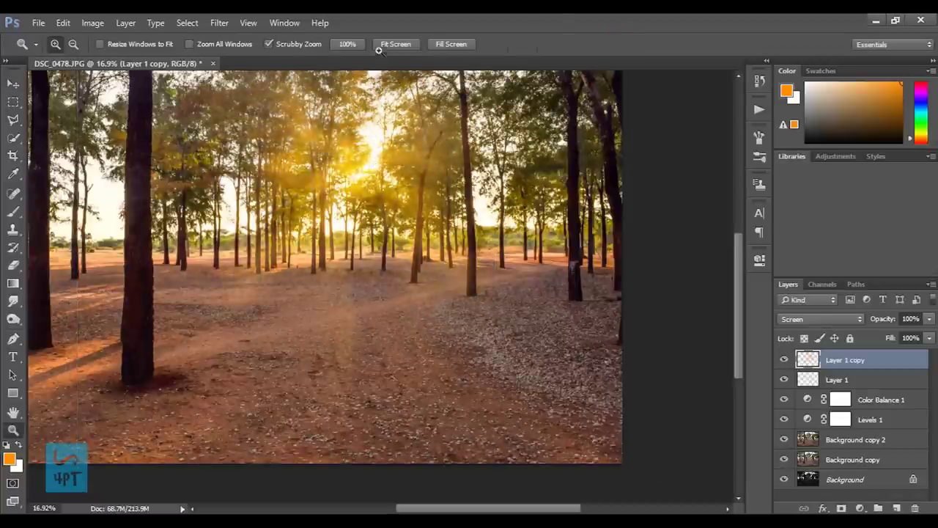
{"action": "left_click", "coordinate": [448, 45]}
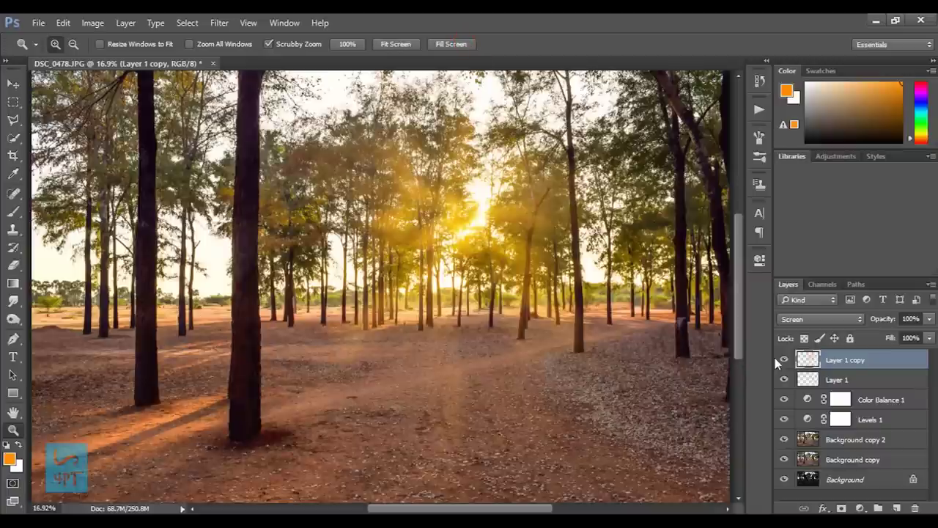
Toggle both glow layers to compare, then lower Layer 1's opacity.
{"action": "left_click", "coordinate": [781, 360]}
{"action": "left_click", "coordinate": [783, 380]}
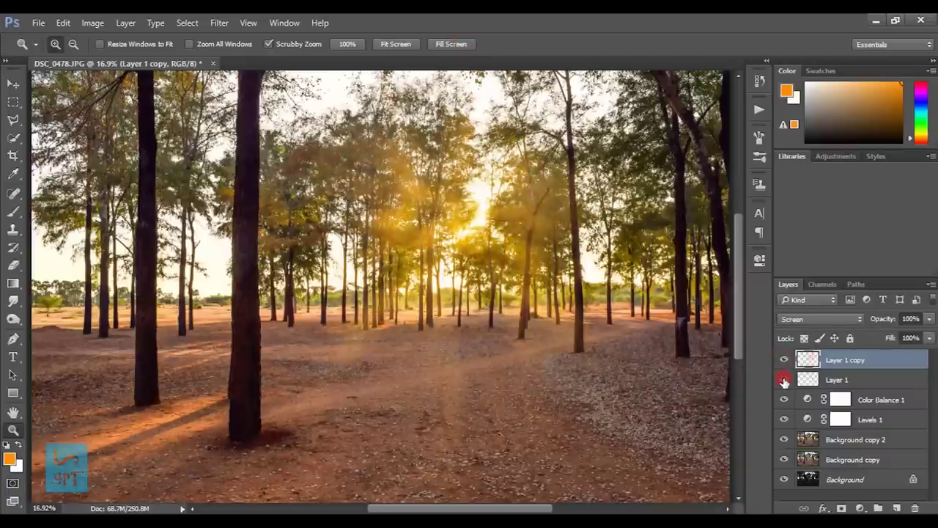
{"action": "left_click", "coordinate": [855, 379]}
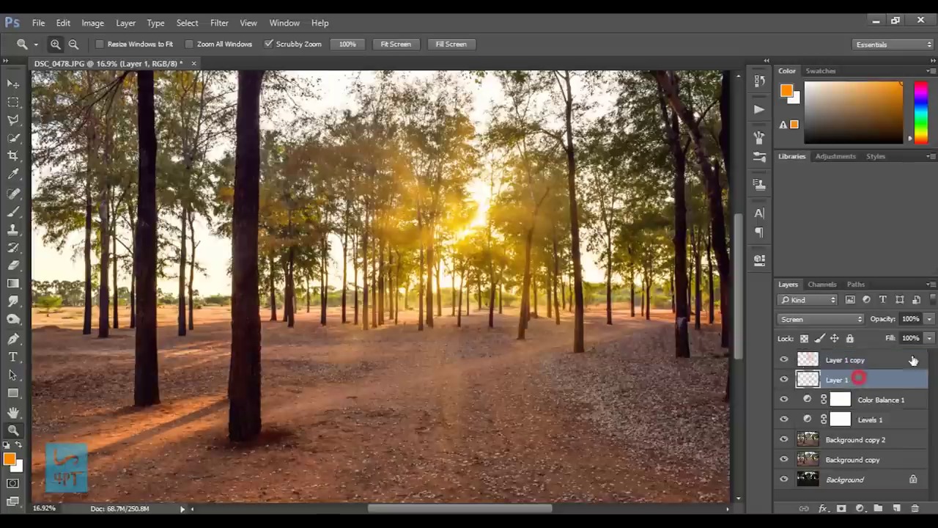
{"action": "left_click", "coordinate": [929, 319]}
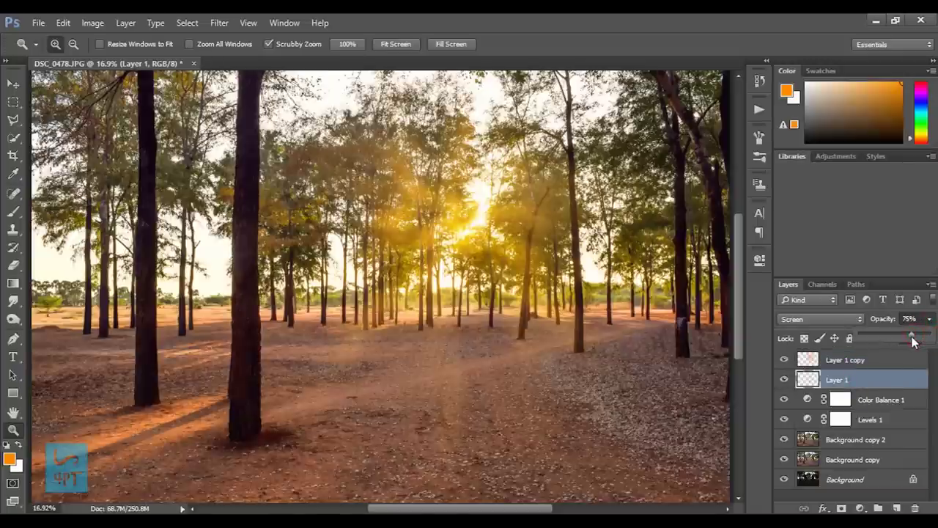
Set Layer 1 copy to 75% opacity and select the glow layers down to Levels 1.
{"action": "left_click", "coordinate": [882, 360]}
{"action": "left_click", "coordinate": [928, 319]}
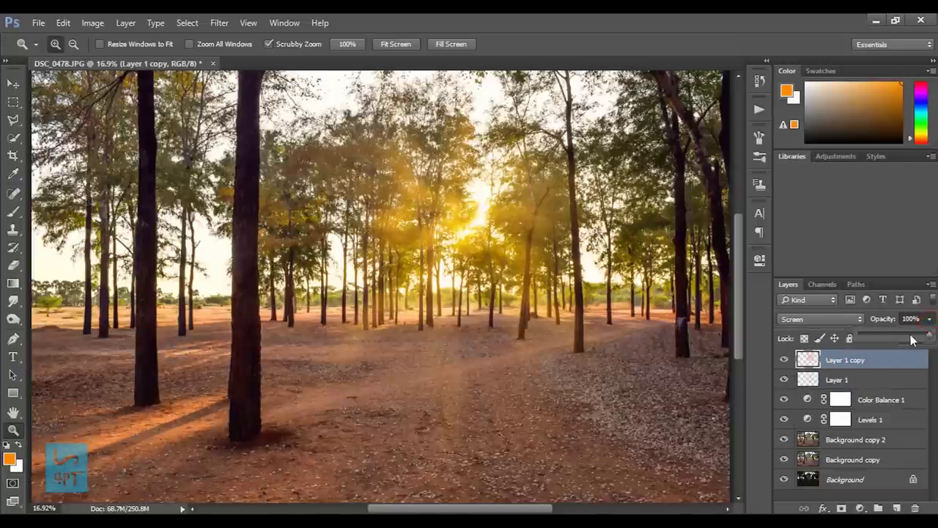
{"action": "left_click_drag", "start_coordinate": [914, 337], "coordinate": [913, 343]}
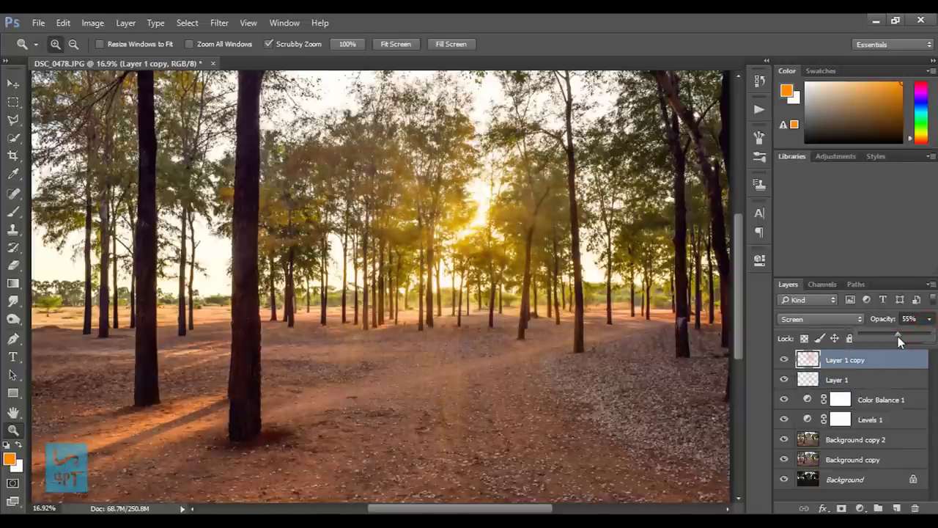
{"action": "left_click_drag", "start_coordinate": [914, 342], "coordinate": [912, 338]}
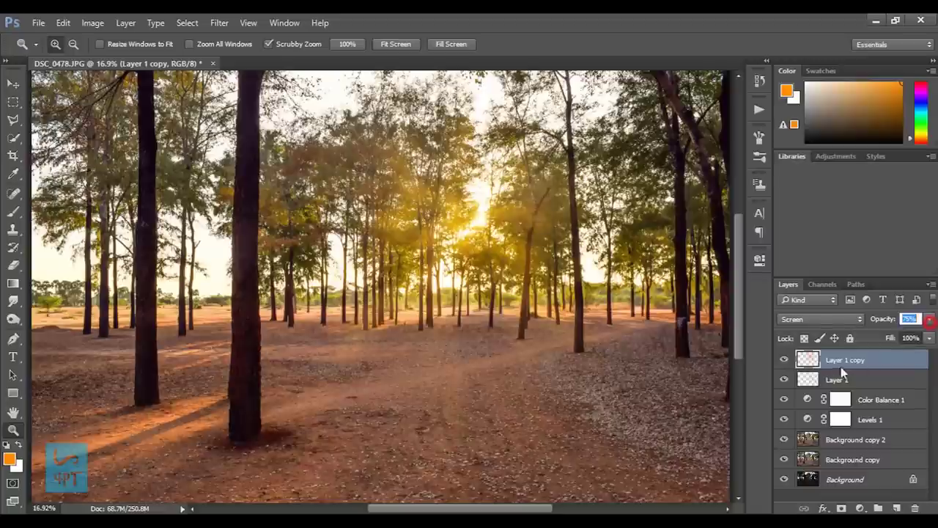
{"action": "left_click", "coordinate": [784, 359]}
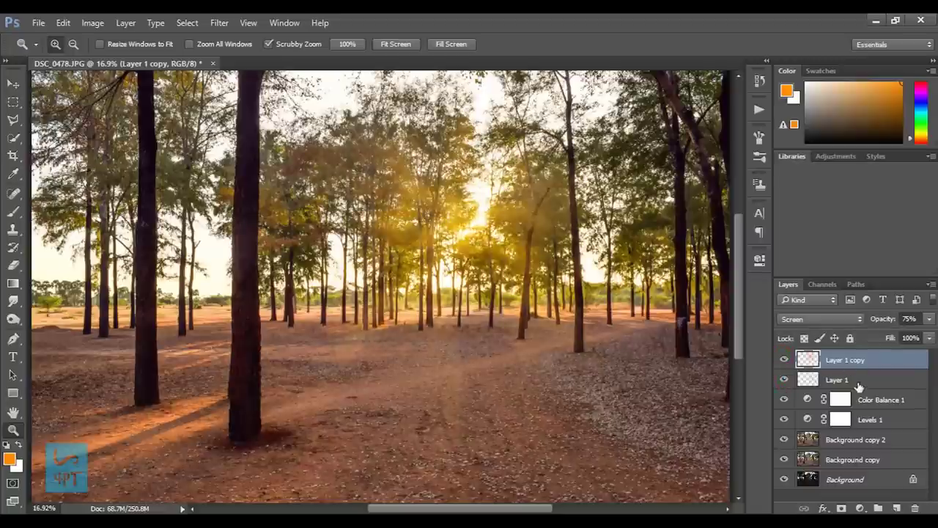
{"action": "left_click", "coordinate": [859, 383]}
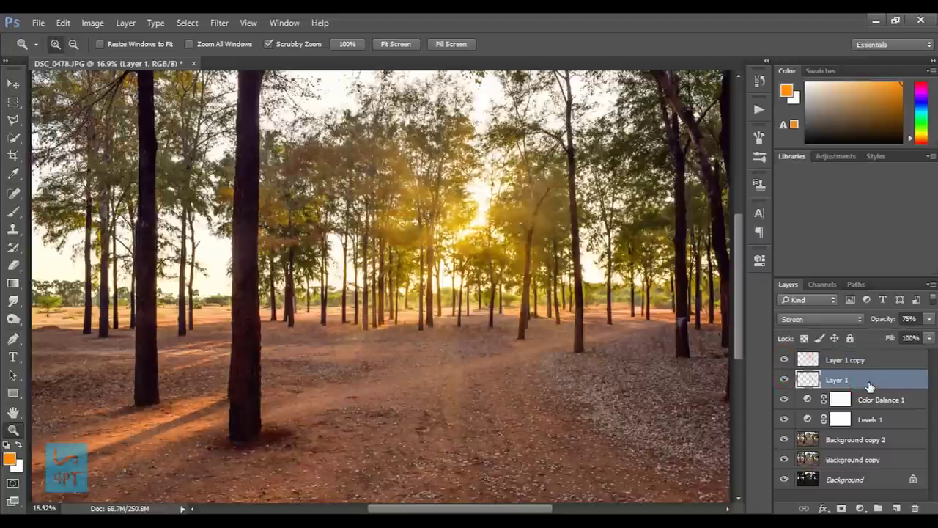
{"action": "left_click", "coordinate": [891, 366]}
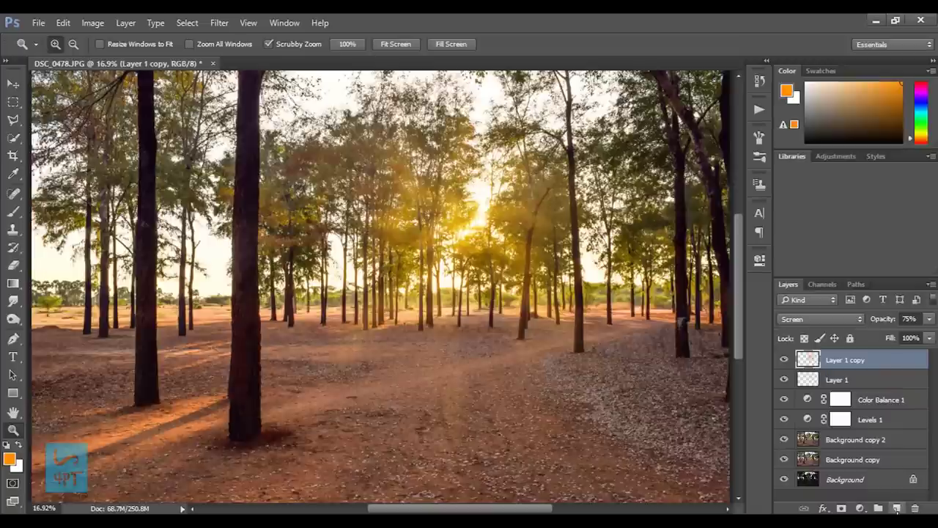
{"action": "left_click_drag", "start_coordinate": [887, 378], "coordinate": [880, 444]}
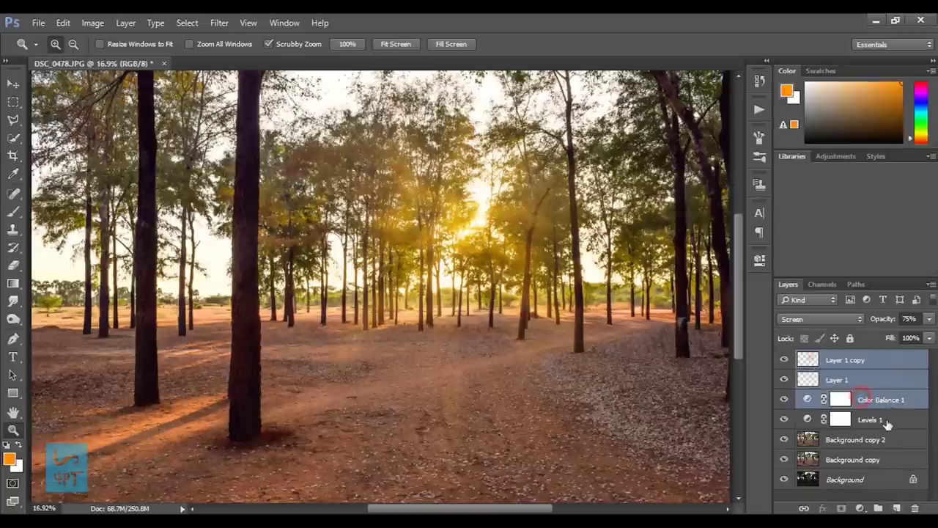
Stamp the selected layers into Layer 1 copy 3, duplicate it as copy 4, and hide lower layers.
{"action": "key", "text": "ctrl+j"}
{"action": "key", "text": "ctrl+e"}
{"action": "key", "text": "ctrl+j"}
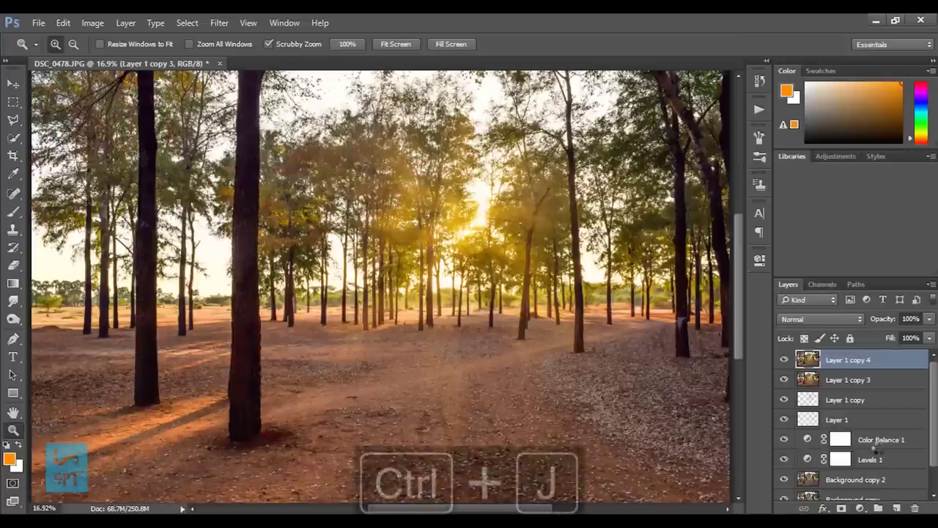
{"action": "left_click_drag", "start_coordinate": [783, 379], "coordinate": [784, 481]}
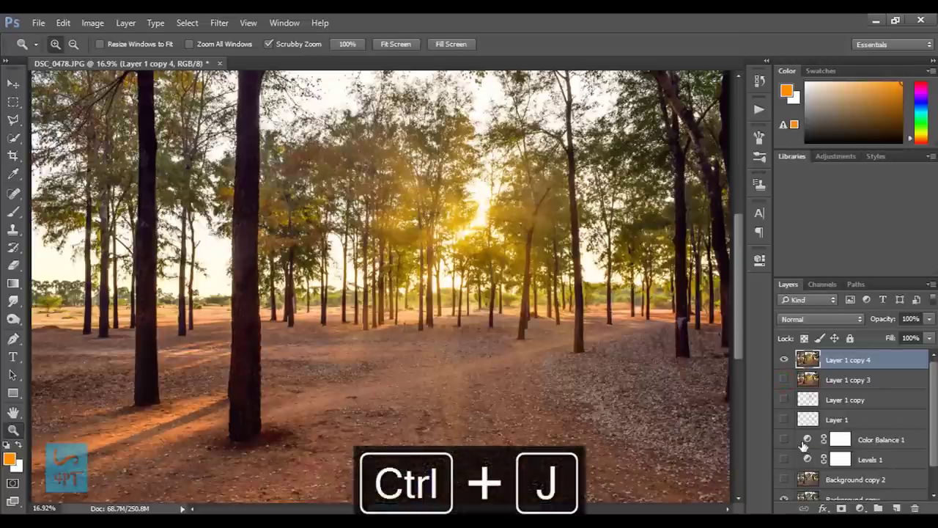
{"action": "scroll", "coordinate": [803, 445], "scroll_direction": "down", "scroll_amount": 1}
{"action": "scroll", "coordinate": [831, 431], "scroll_direction": "up", "scroll_amount": 1}
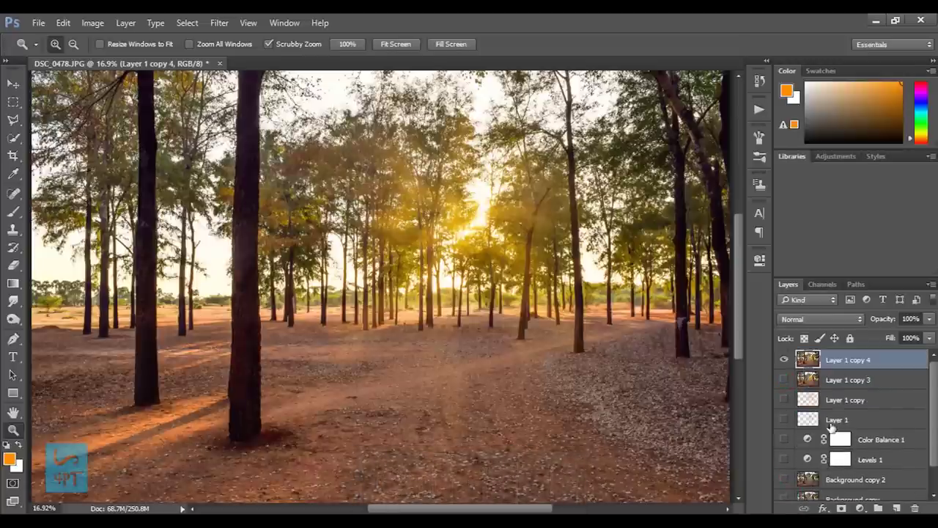
Compare Layer 1 copy 4 on and off, then desaturate it to black and white.
{"action": "left_click", "coordinate": [784, 360]}
{"action": "left_click", "coordinate": [784, 360]}
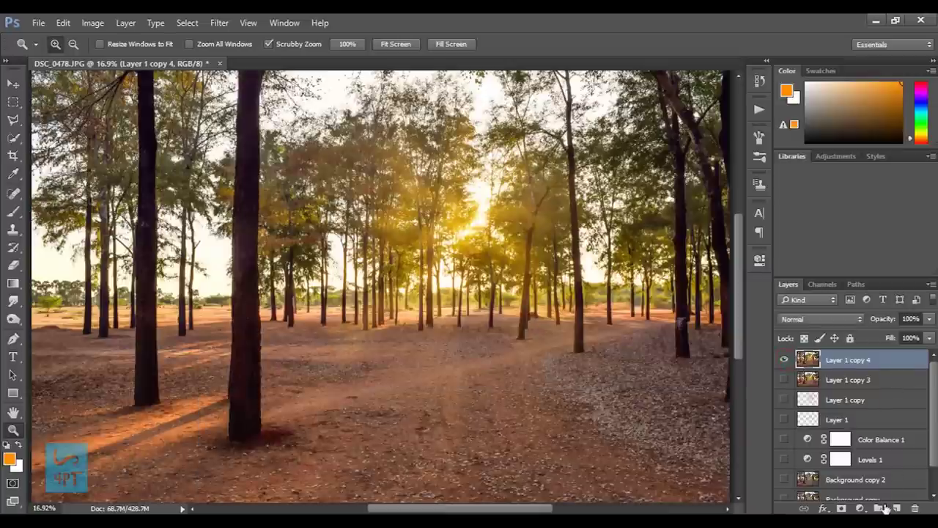
{"action": "left_click", "coordinate": [806, 318]}
{"action": "key", "text": "ctrl+shift+u"}
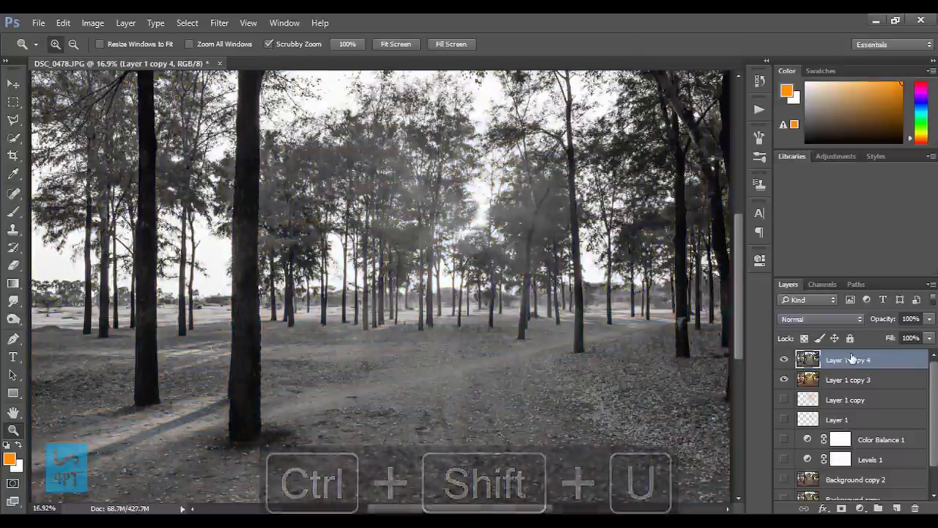
Set the gray Layer 1 copy 4 to Soft Light blend mode at 25% opacity.
{"action": "left_click", "coordinate": [847, 319]}
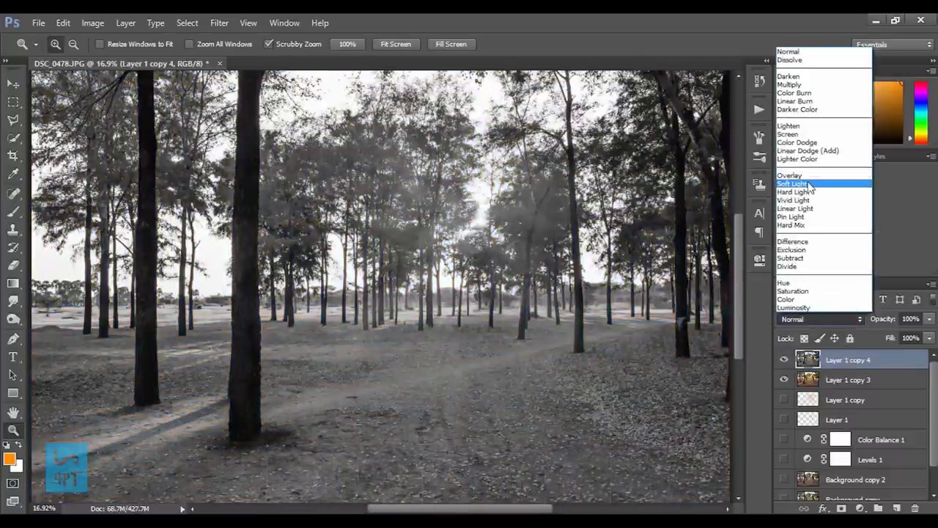
{"action": "left_click", "coordinate": [799, 183]}
{"action": "left_click", "coordinate": [929, 320]}
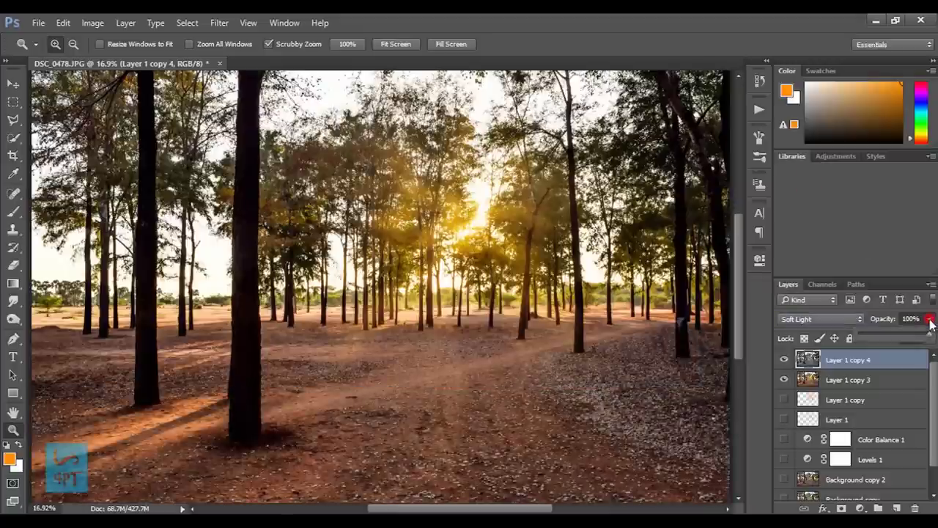
{"action": "left_click", "coordinate": [881, 334]}
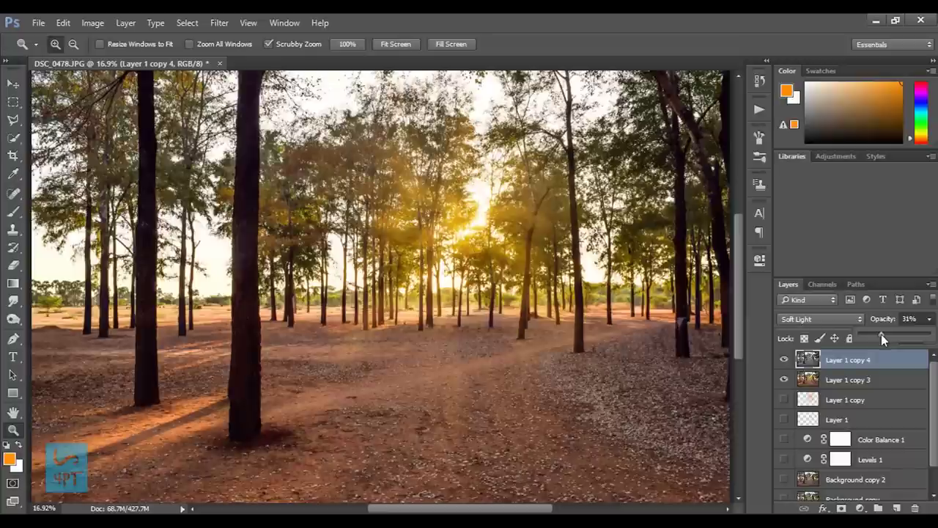
{"action": "left_click_drag", "start_coordinate": [879, 335], "coordinate": [878, 335]}
{"action": "left_click", "coordinate": [786, 358]}
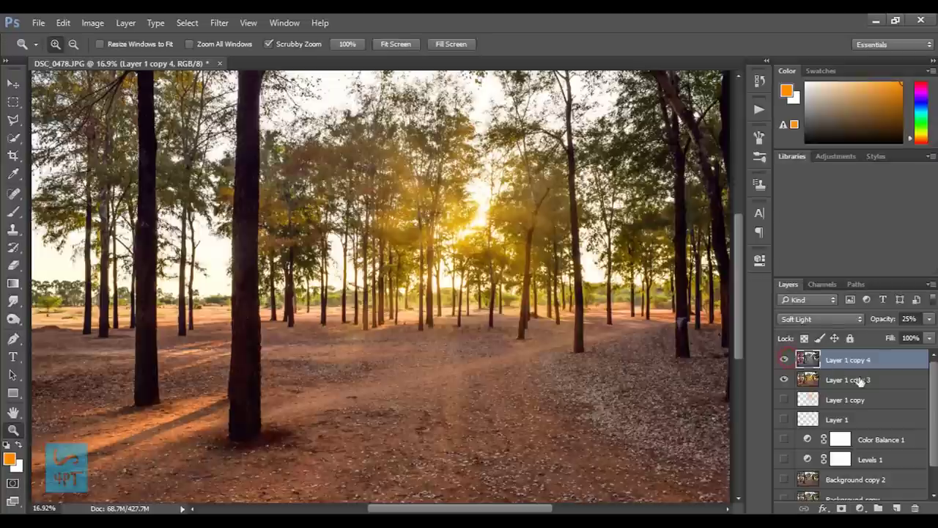
{"action": "left_click", "coordinate": [786, 358]}
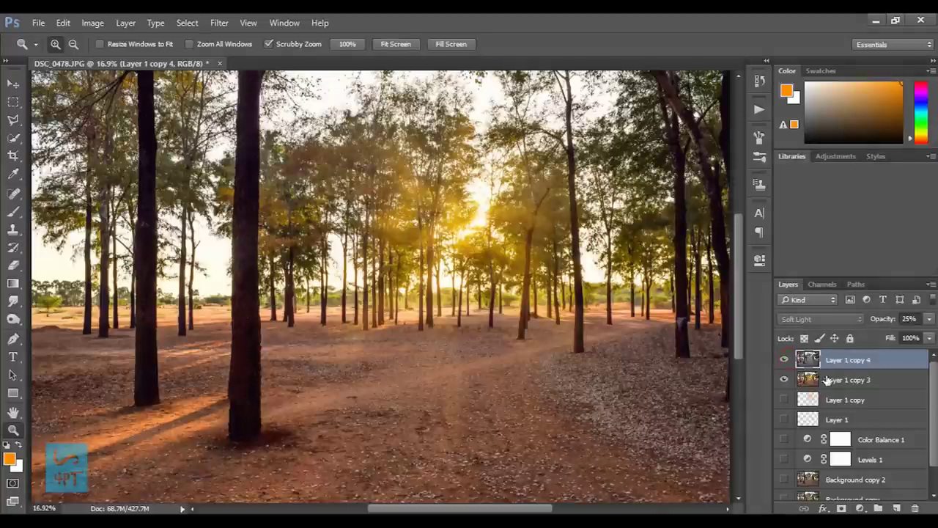
Merge copy 4 with Layer 1 copy 3 into a new combined layer and hide the layers below.
{"action": "left_click", "coordinate": [827, 380], "text": "shift"}
{"action": "key", "text": "ctrl+j"}
{"action": "key", "text": "ctrl+e"}
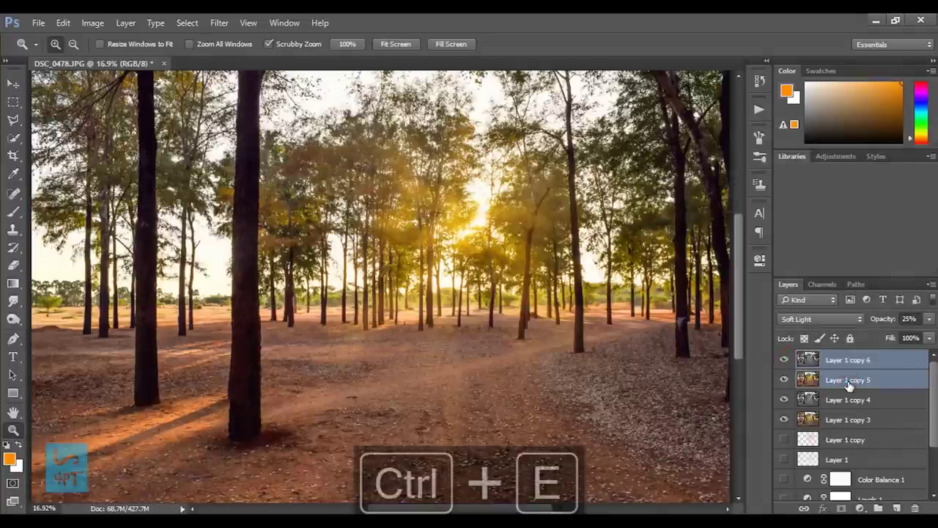
{"action": "key", "text": "ctrl+j"}
{"action": "left_click_drag", "start_coordinate": [784, 378], "coordinate": [785, 418]}
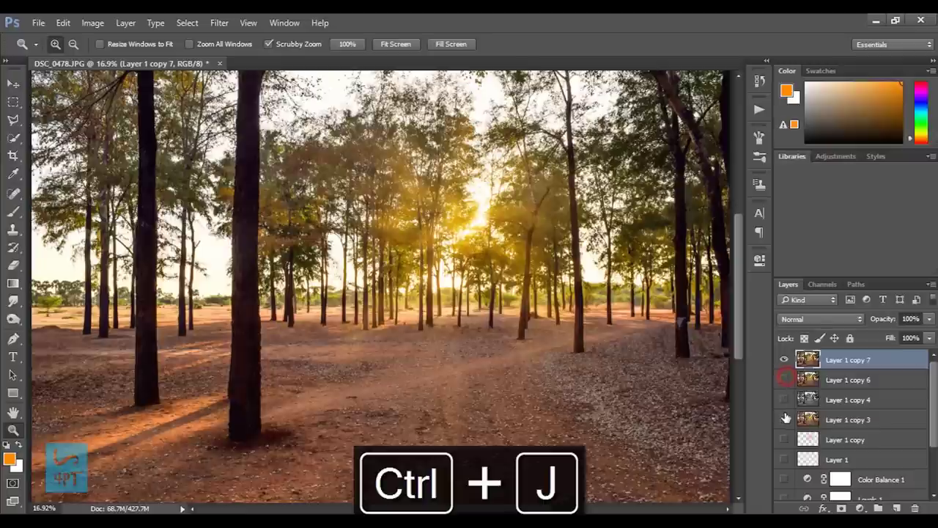
{"action": "left_click", "coordinate": [860, 506]}
Add Curves 1 and raise the RGB and Red curves to brighten and warm the photo.
{"action": "left_click", "coordinate": [839, 286]}
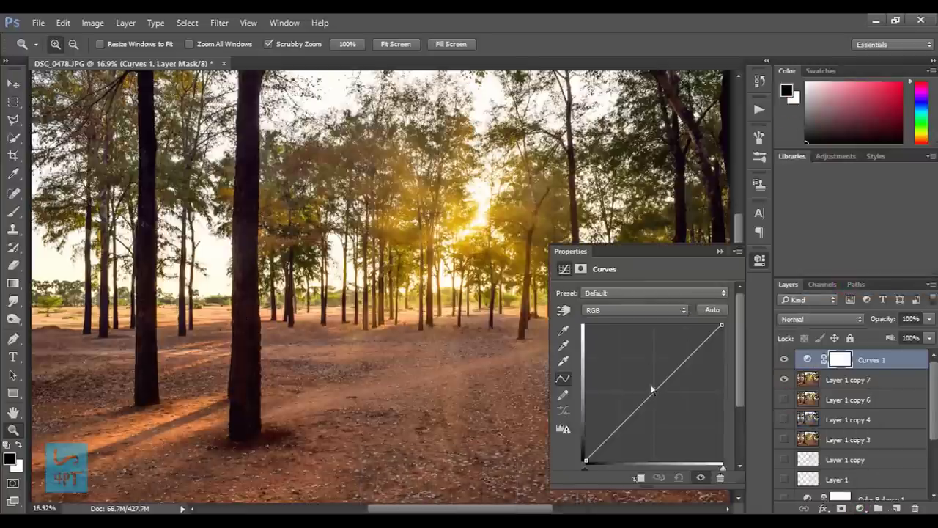
{"action": "left_click_drag", "start_coordinate": [653, 390], "coordinate": [641, 379]}
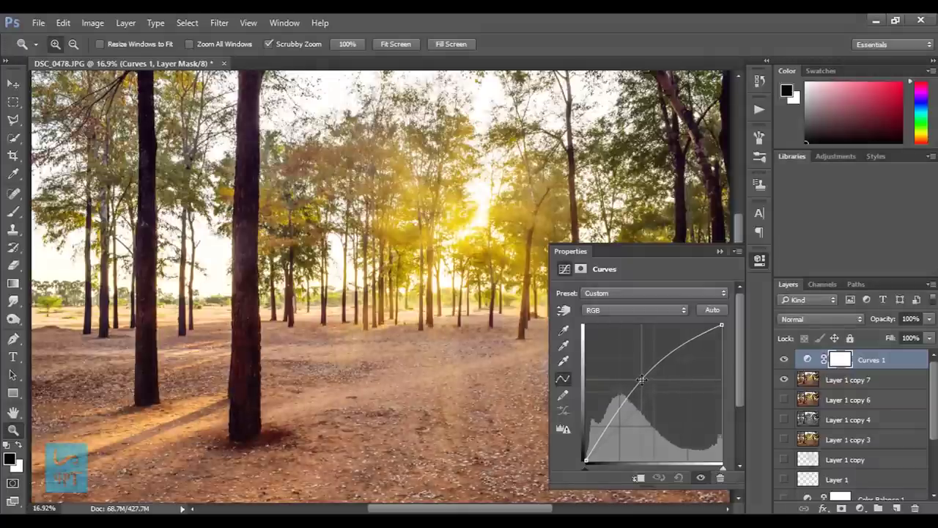
{"action": "left_click", "coordinate": [615, 310]}
{"action": "left_click", "coordinate": [605, 333]}
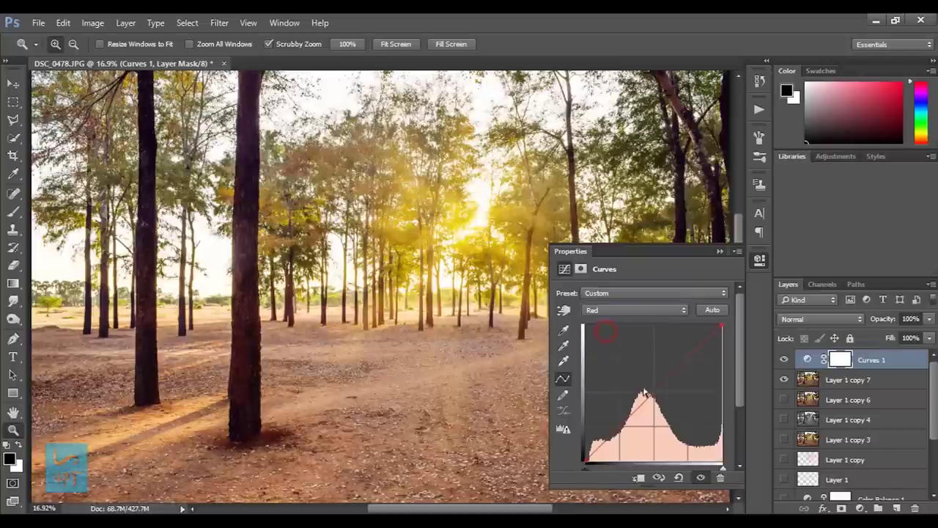
{"action": "left_click_drag", "start_coordinate": [648, 390], "coordinate": [645, 385]}
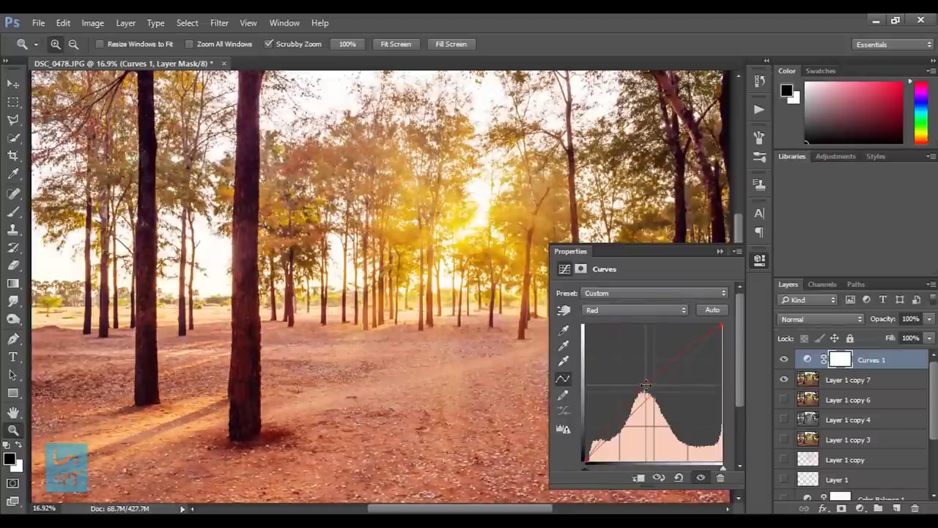
Pull the Blue curve down for a golden tone, compare, and invert the Curves mask to black.
{"action": "left_click", "coordinate": [615, 310]}
{"action": "left_click", "coordinate": [615, 347]}
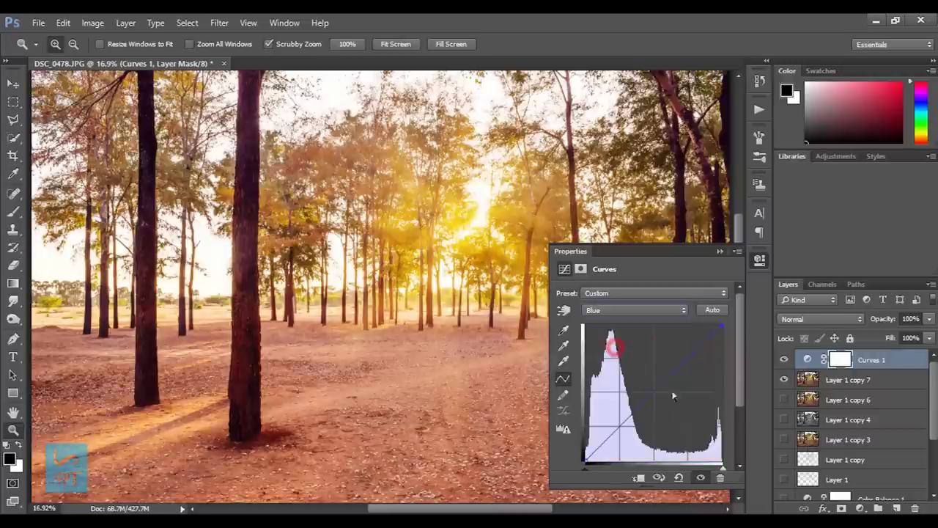
{"action": "left_click_drag", "start_coordinate": [658, 389], "coordinate": [662, 402]}
{"action": "left_click", "coordinate": [638, 311]}
{"action": "left_click", "coordinate": [616, 338]}
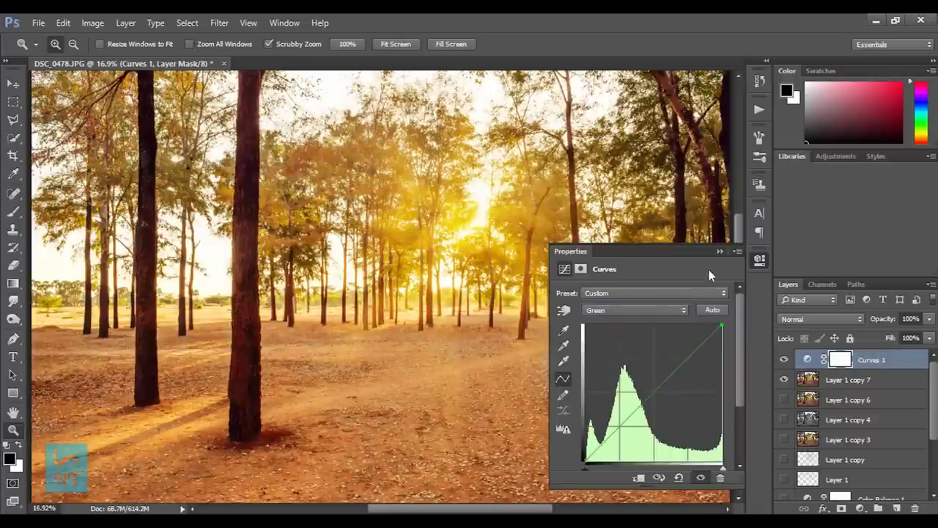
{"action": "left_click", "coordinate": [720, 251]}
{"action": "left_click", "coordinate": [784, 360]}
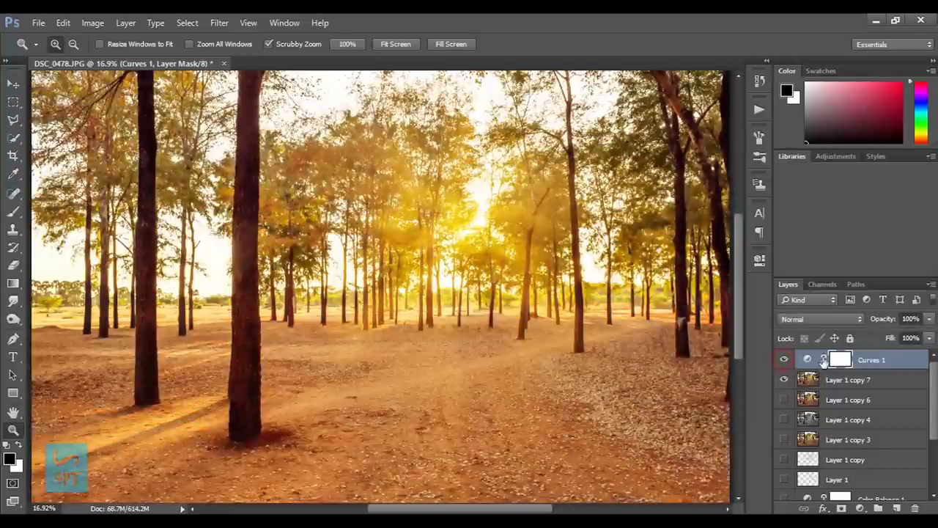
{"action": "key", "text": "ctrl+i"}
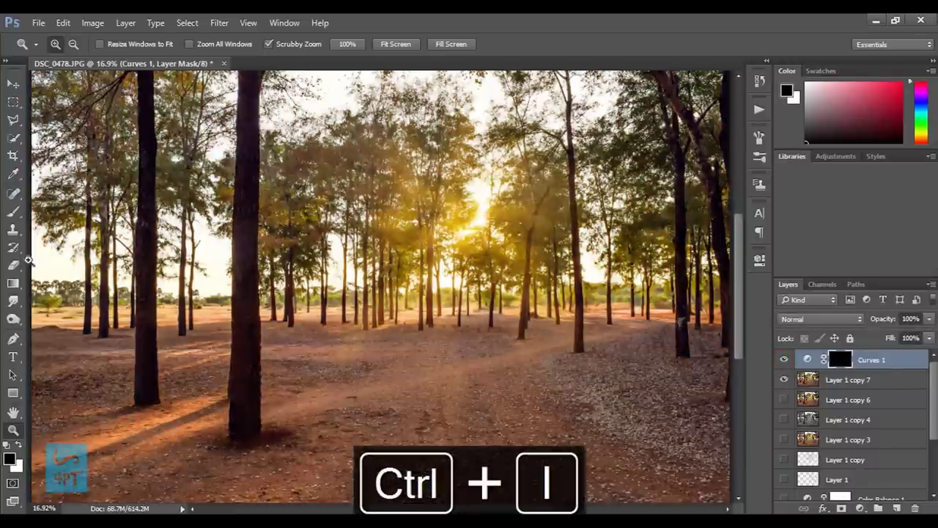
Set up the Brush with 30% opacity, 31% flow and the soft round 100 px preset.
{"action": "left_click", "coordinate": [13, 211]}
{"action": "left_click", "coordinate": [288, 45]}
{"action": "left_click_drag", "start_coordinate": [292, 61], "coordinate": [244, 65]}
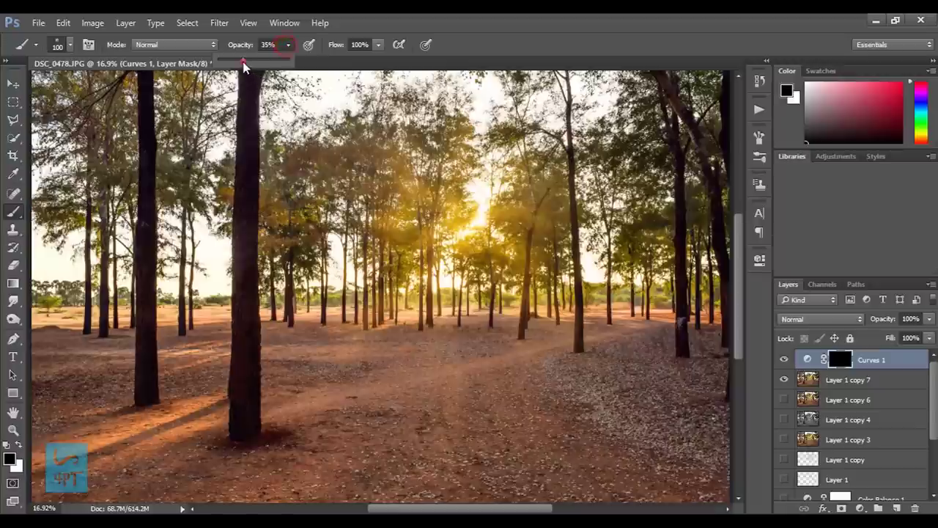
{"action": "left_click", "coordinate": [379, 45]}
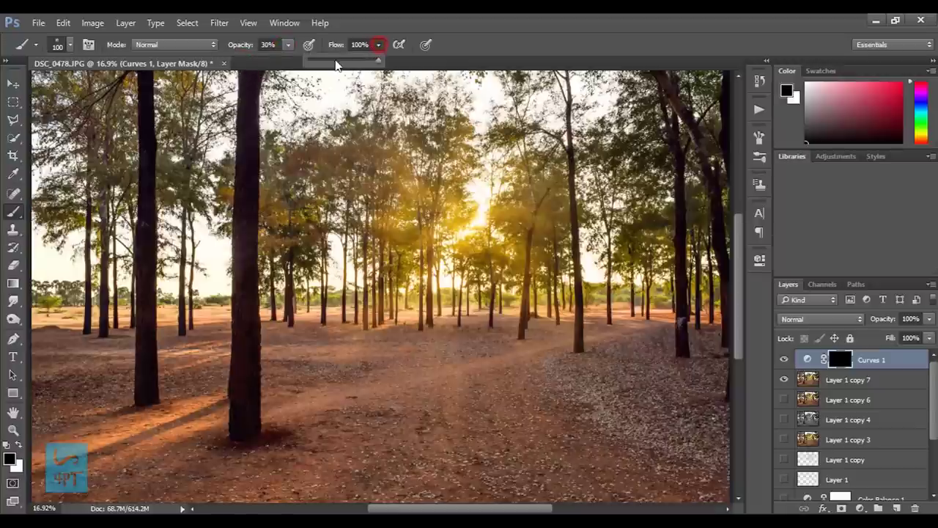
{"action": "left_click", "coordinate": [373, 63]}
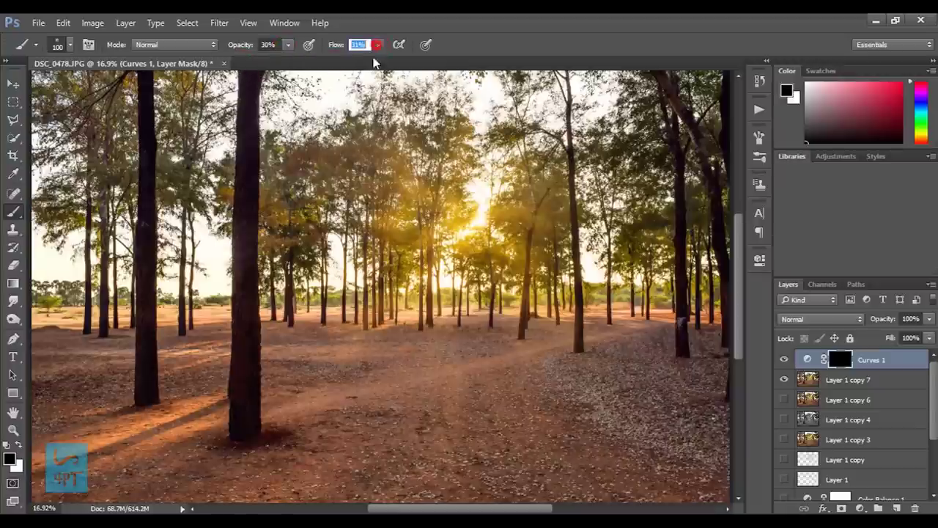
{"action": "left_click", "coordinate": [71, 46]}
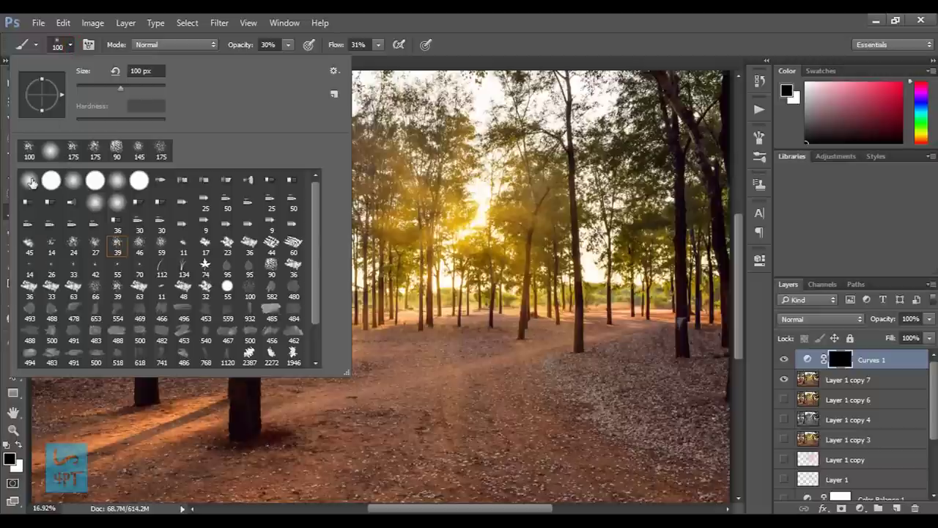
{"action": "left_click", "coordinate": [32, 182]}
{"action": "left_click", "coordinate": [72, 46]}
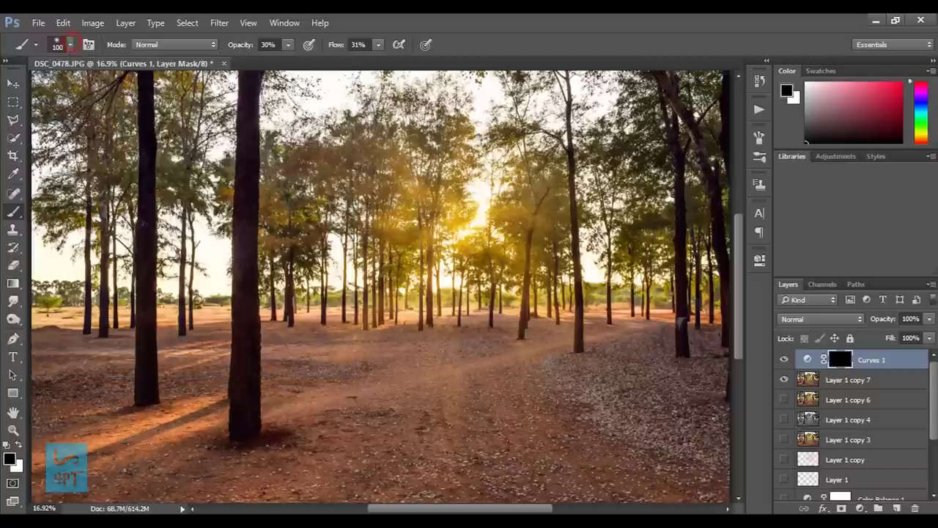
Zoom in and paint white at brush size 300 on the Curves 1 mask along the centre trunk.
{"action": "key", "text": "z"}
{"action": "left_click_drag", "start_coordinate": [180, 446], "coordinate": [219, 457]}
{"action": "scroll", "coordinate": [197, 419], "scroll_direction": "down", "scroll_amount": 3}
{"action": "key", "text": "b"}
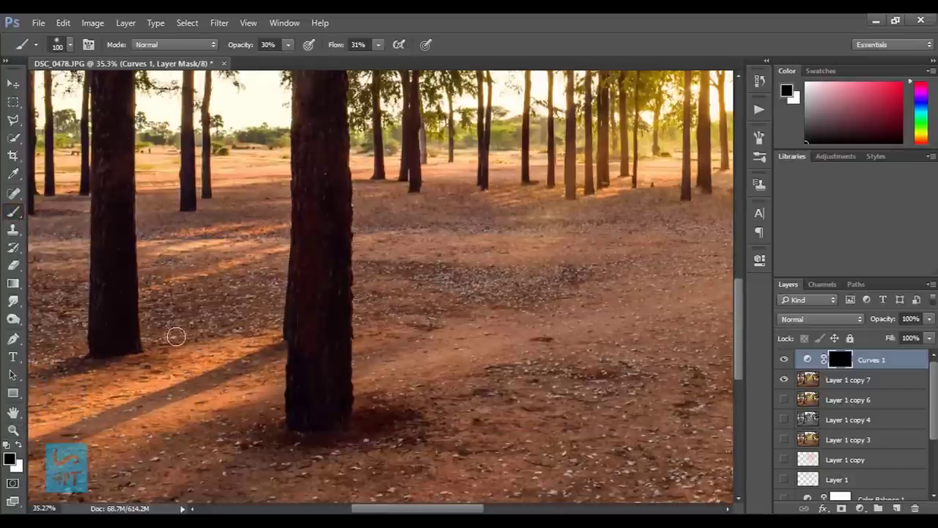
{"action": "left_click", "coordinate": [19, 444]}
{"action": "key", "text": "bracketright"}
{"action": "key", "text": "bracketright"}
{"action": "key", "text": "bracketright"}
{"action": "key", "text": "bracketright"}
{"action": "key", "text": "bracketright"}
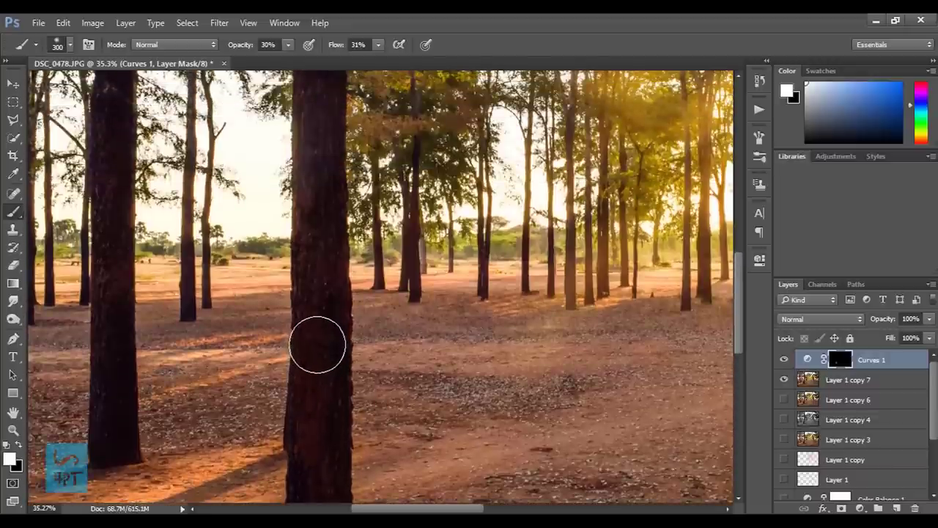
{"action": "left_click", "coordinate": [323, 356]}
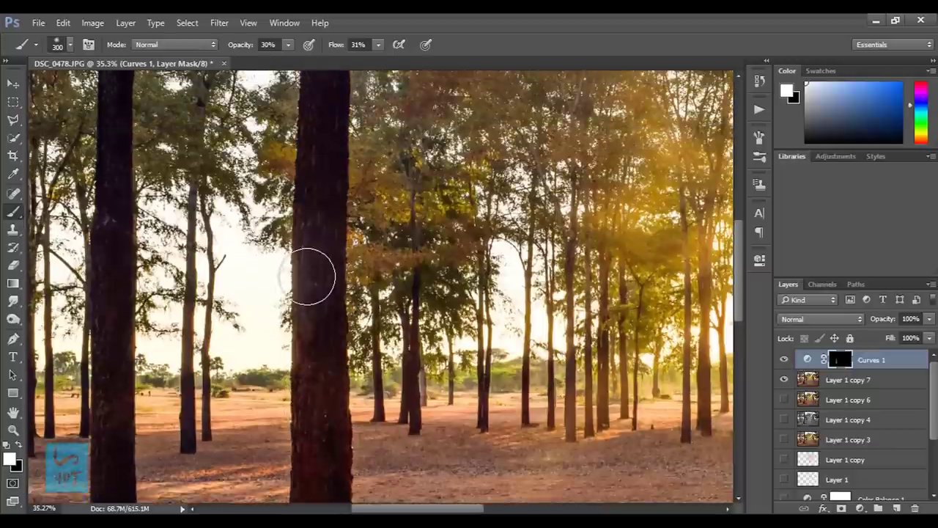
{"action": "left_click_drag", "start_coordinate": [318, 262], "coordinate": [335, 120]}
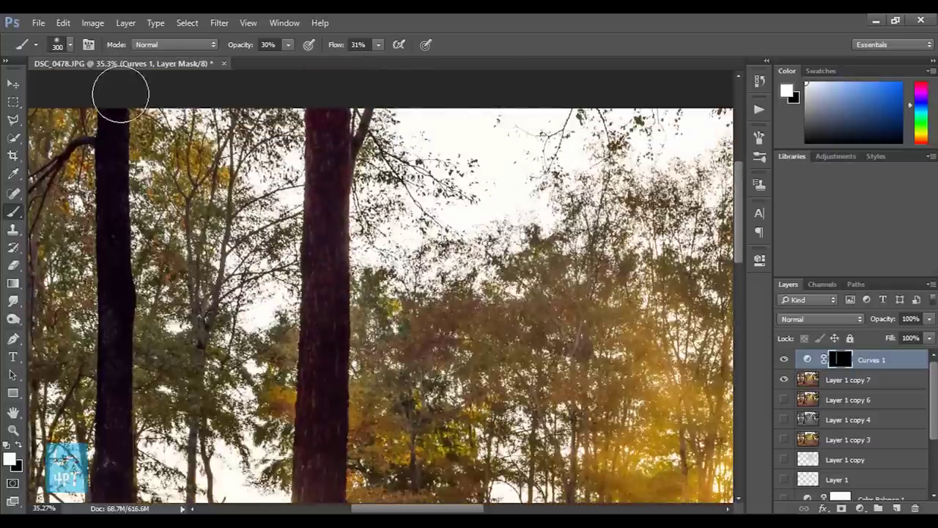
{"action": "key", "text": "bracketleft"}
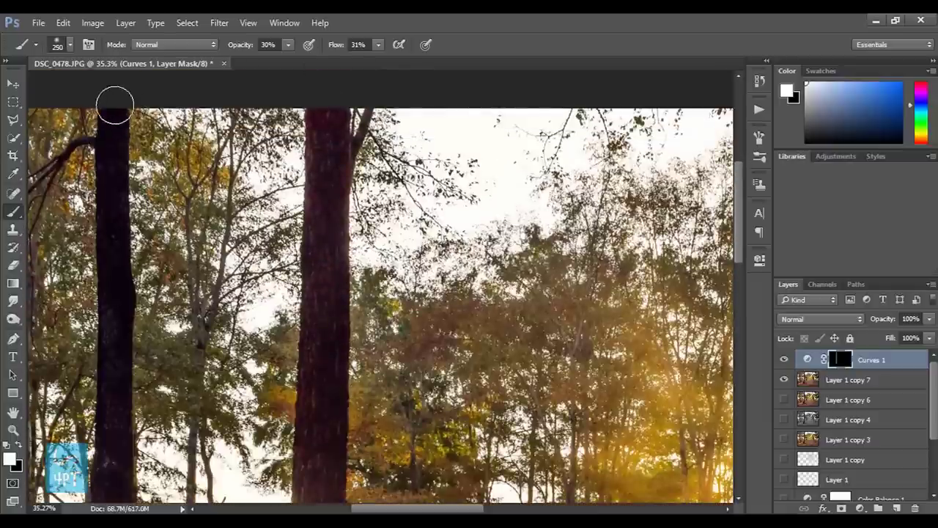
Paint the Curves 1 brightening down the left trunk and across the lower trunks with smaller brushes.
{"action": "left_click_drag", "start_coordinate": [111, 110], "coordinate": [118, 150]}
{"action": "key", "text": "bracketleft"}
{"action": "key", "text": "bracketleft"}
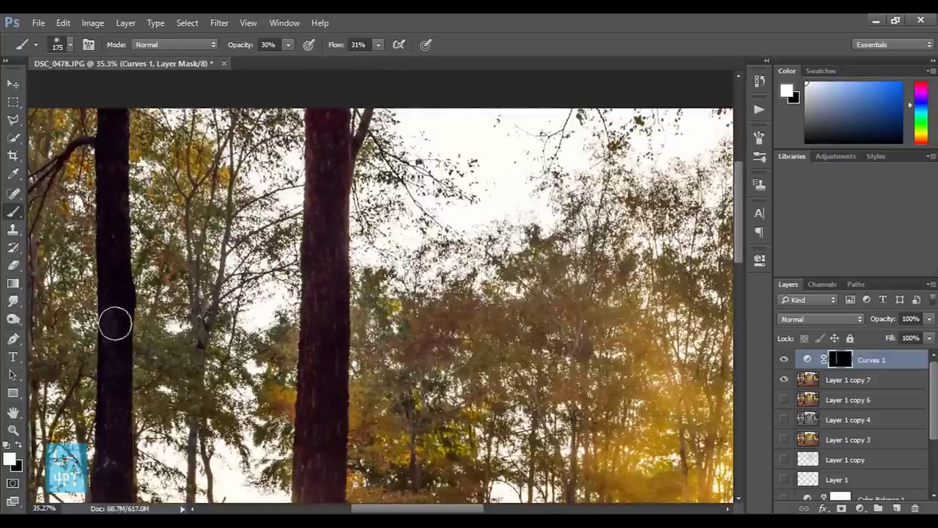
{"action": "scroll", "coordinate": [114, 415], "scroll_direction": "down", "scroll_amount": 3}
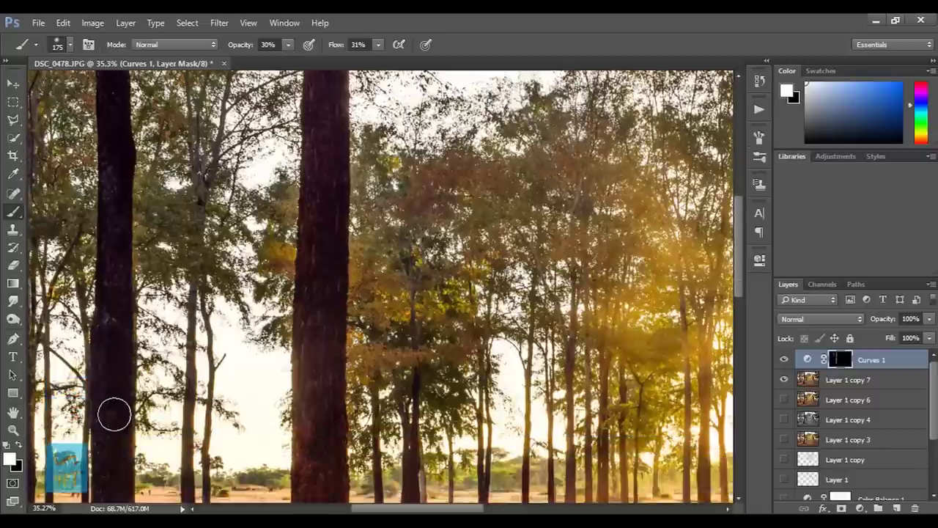
{"action": "scroll", "coordinate": [114, 415], "scroll_direction": "down", "scroll_amount": 3}
{"action": "left_click_drag", "start_coordinate": [115, 147], "coordinate": [109, 195]}
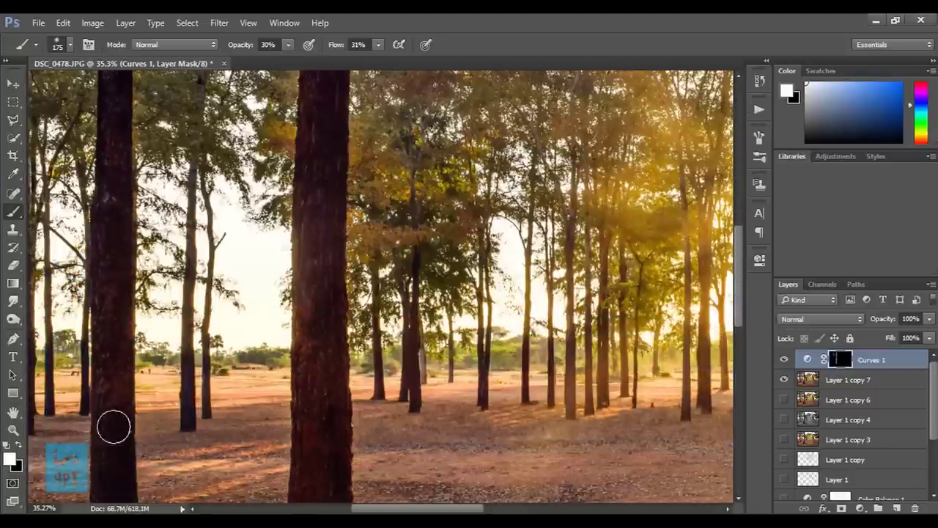
{"action": "scroll", "coordinate": [114, 418], "scroll_direction": "down", "scroll_amount": 5}
{"action": "left_click_drag", "start_coordinate": [105, 214], "coordinate": [117, 345]}
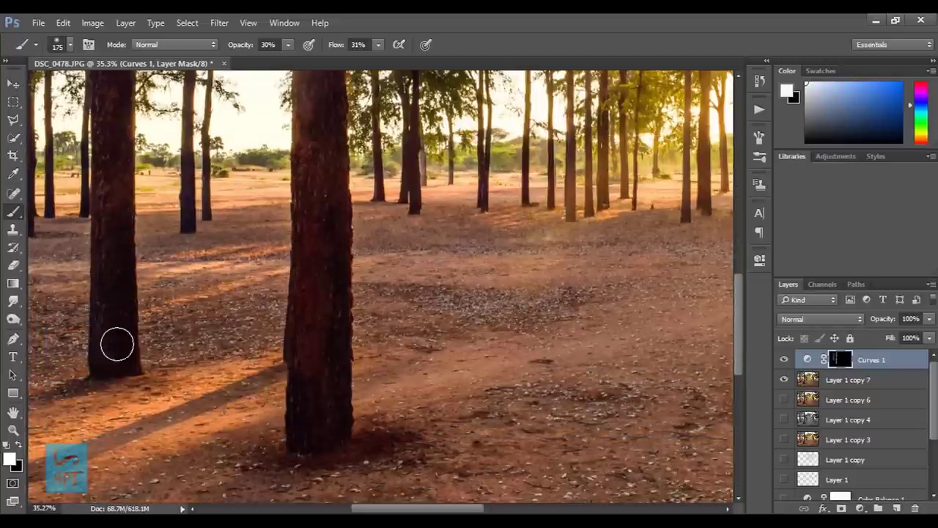
{"action": "left_click_drag", "start_coordinate": [117, 344], "coordinate": [381, 402]}
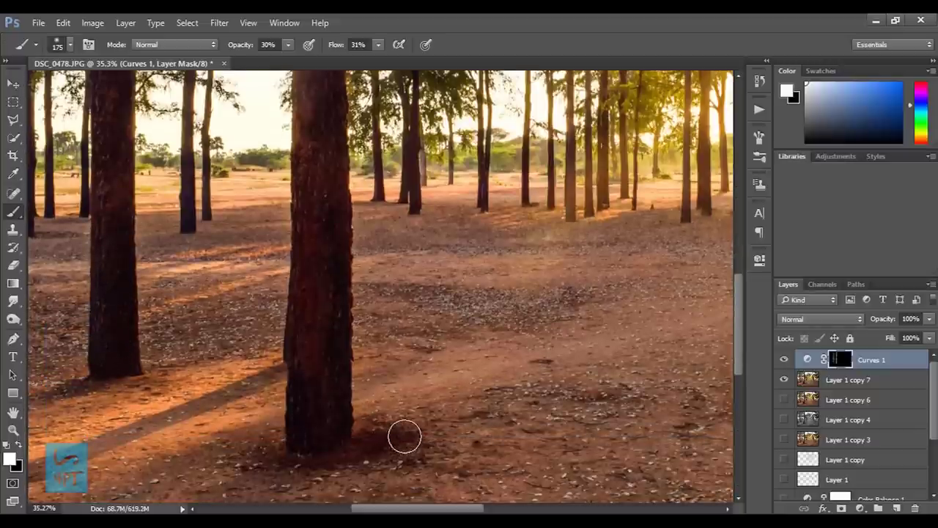
Fit the photo on screen and toggle Curves 1 to compare the brightened trunks.
{"action": "key", "text": "z"}
{"action": "left_click", "coordinate": [451, 44]}
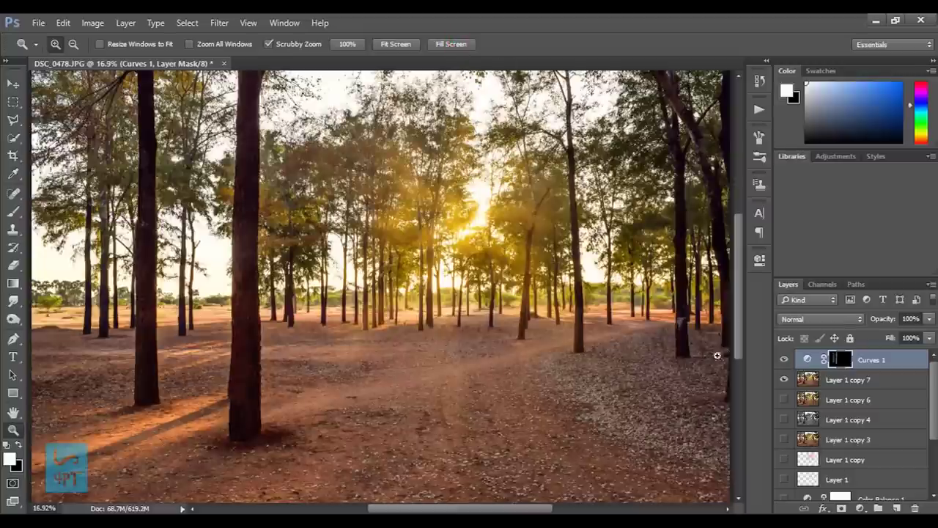
{"action": "left_click", "coordinate": [784, 360]}
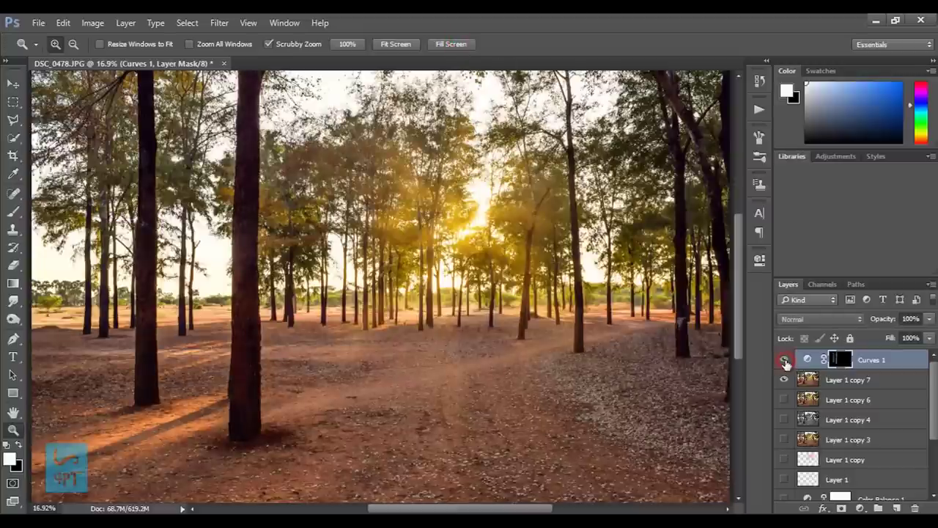
{"action": "key", "text": "ctrl+j"}
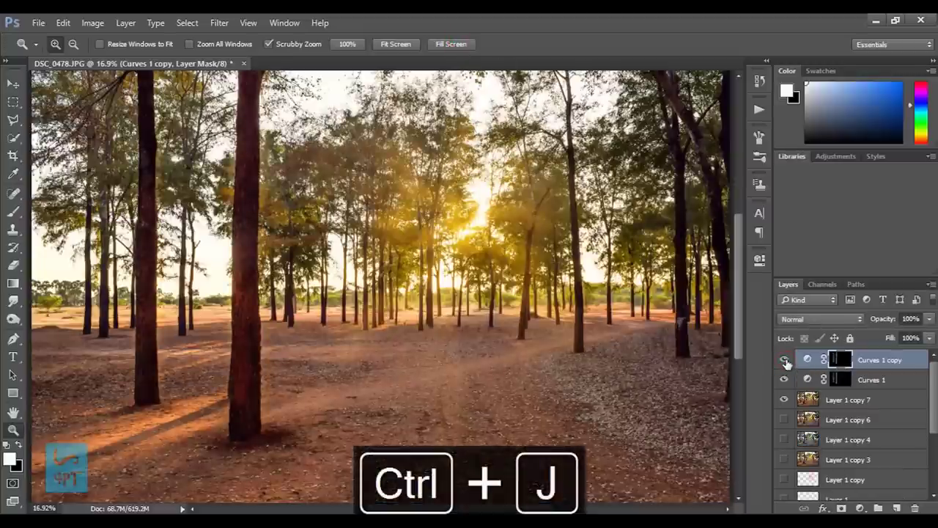
{"action": "key", "text": "ctrl+z"}
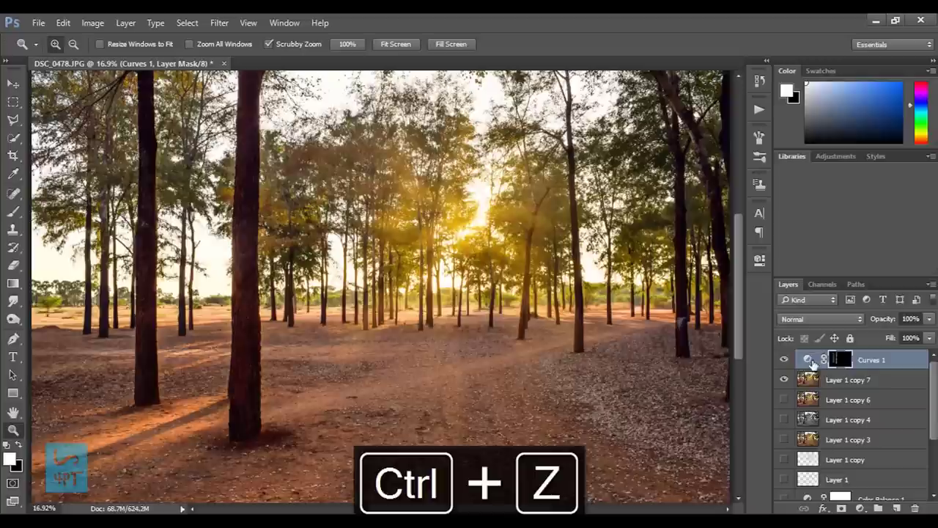
{"action": "left_click", "coordinate": [865, 508]}
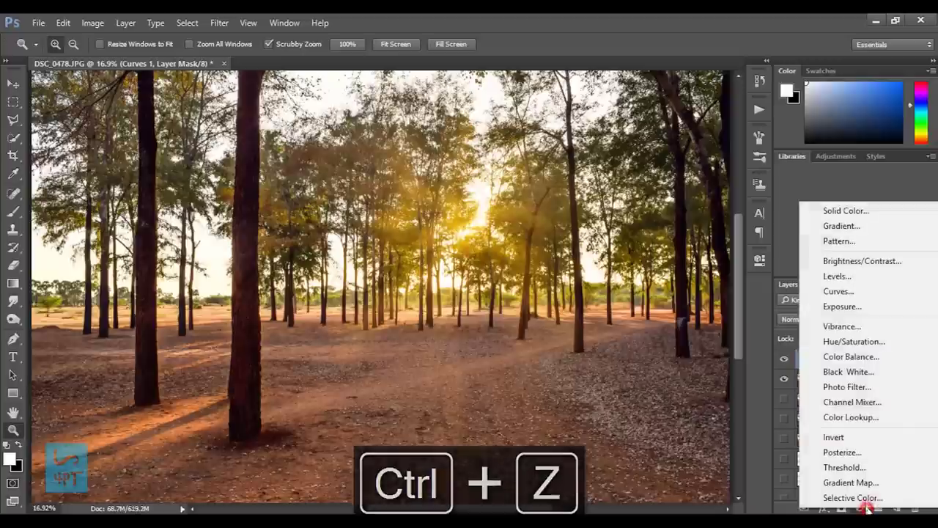
Try a brightening Curves 2 adjustment, then delete it.
{"action": "left_click", "coordinate": [850, 292]}
{"action": "left_click_drag", "start_coordinate": [651, 387], "coordinate": [642, 377]}
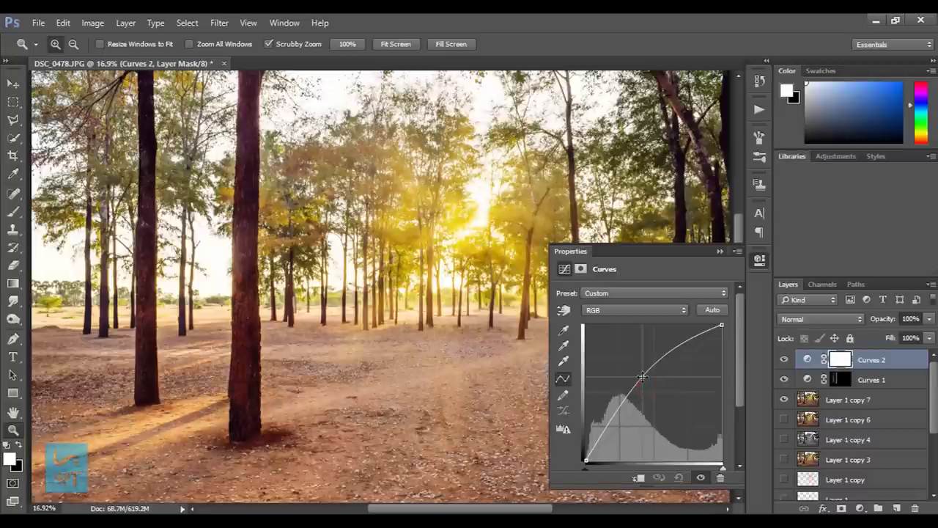
{"action": "left_click", "coordinate": [720, 250]}
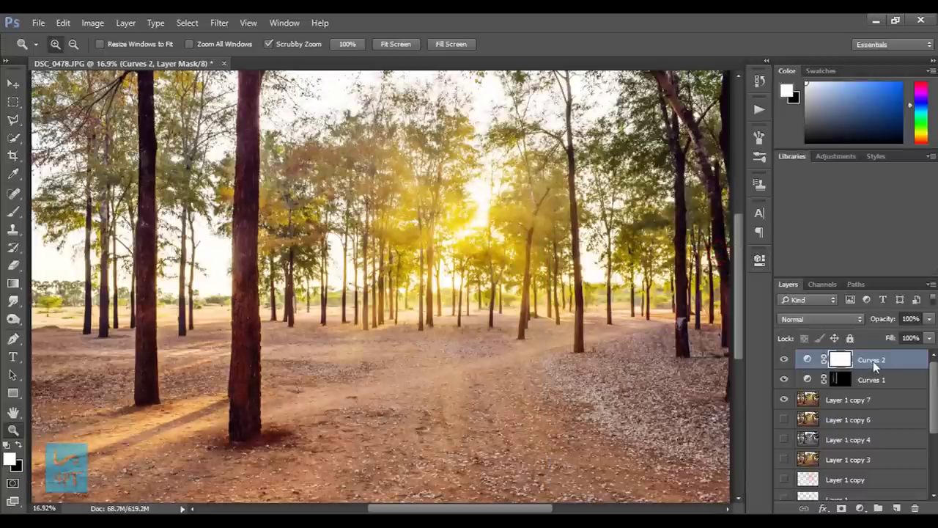
{"action": "left_click_drag", "start_coordinate": [875, 361], "coordinate": [915, 508]}
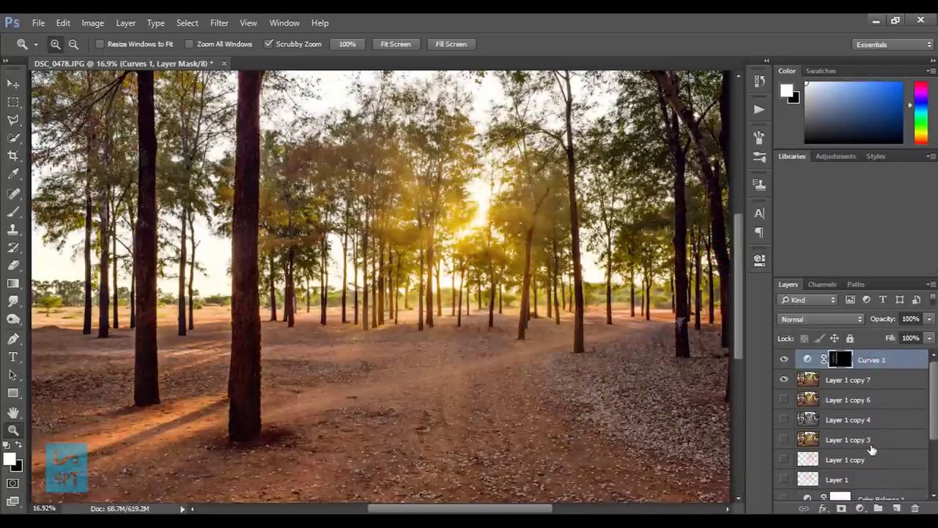
Add Levels 2 with midtones 1.55 and white input 199, and invert its mask to black.
{"action": "left_click", "coordinate": [859, 508]}
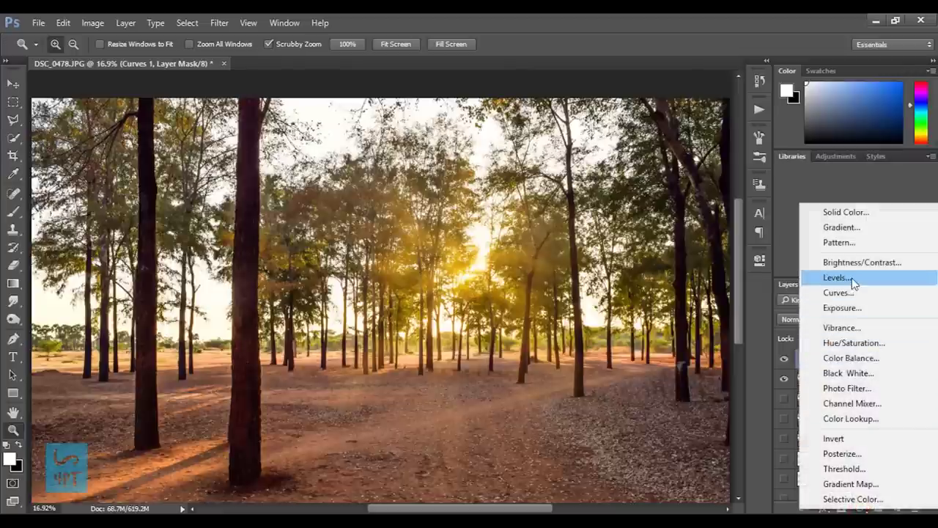
{"action": "left_click", "coordinate": [852, 278]}
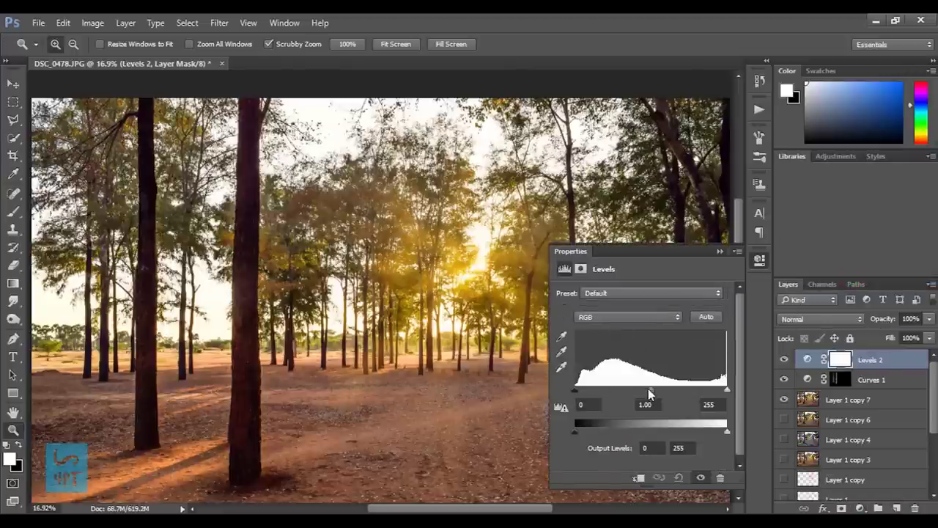
{"action": "left_click_drag", "start_coordinate": [637, 396], "coordinate": [628, 399]}
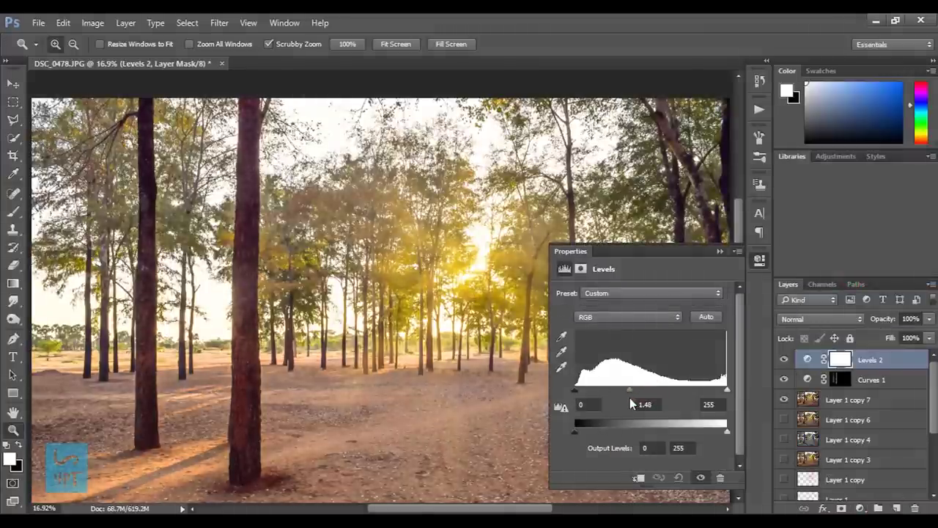
{"action": "left_click_drag", "start_coordinate": [628, 406], "coordinate": [626, 406]}
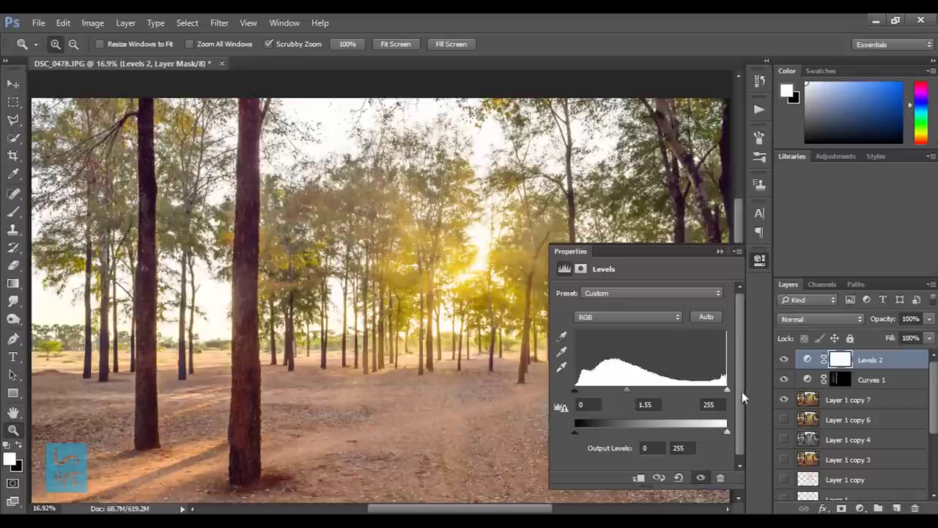
{"action": "left_click_drag", "start_coordinate": [724, 391], "coordinate": [693, 391]}
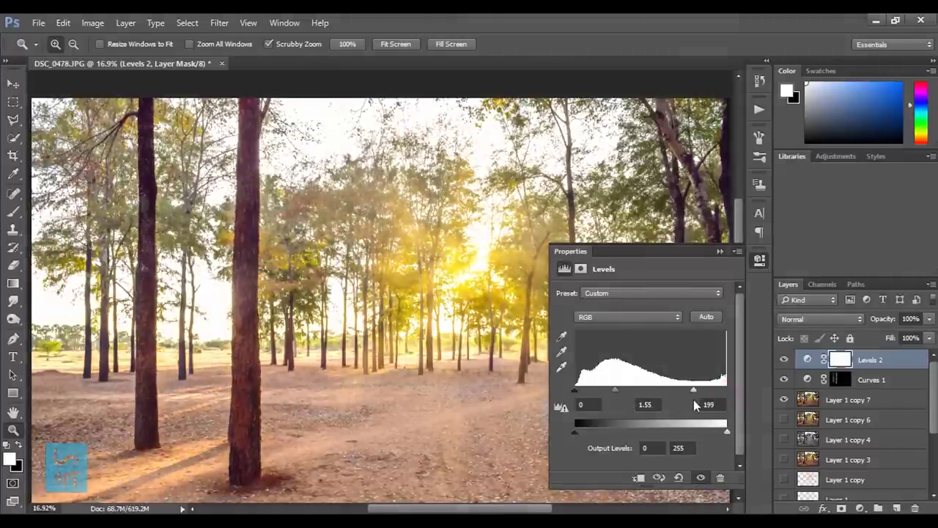
{"action": "left_click", "coordinate": [719, 250]}
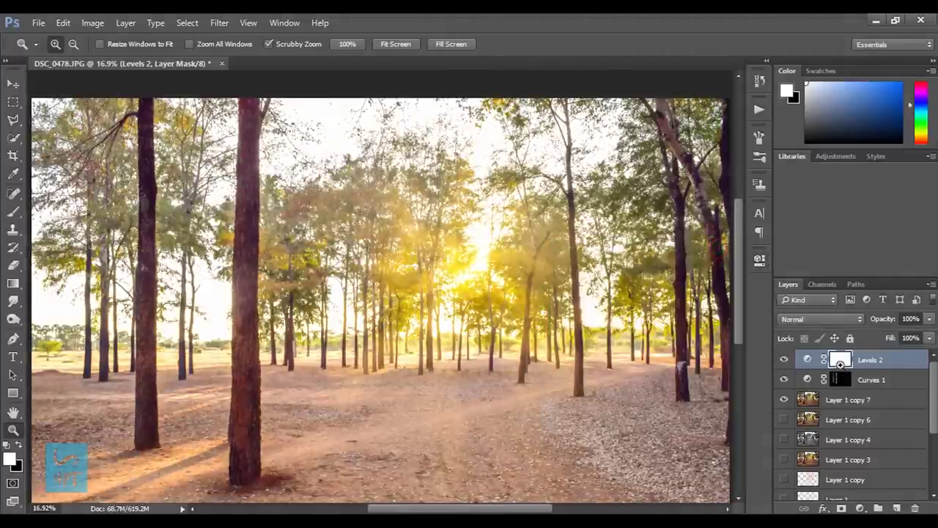
{"action": "key", "text": "ctrl+i"}
{"action": "scroll", "coordinate": [189, 373], "scroll_direction": "down", "scroll_amount": 1}
Zoom in on the foreground trunks, comparing with the Curves 1 mask disabled, and ready the Brush.
{"action": "scroll", "coordinate": [268, 377], "scroll_direction": "down", "scroll_amount": 1}
{"action": "left_click_drag", "start_coordinate": [185, 318], "coordinate": [242, 318]}
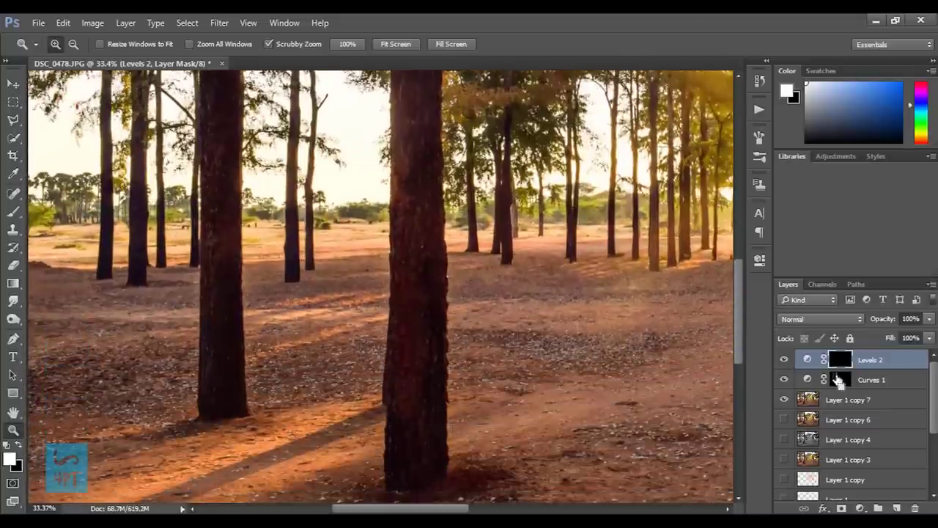
{"action": "left_click", "coordinate": [839, 378], "text": "shift"}
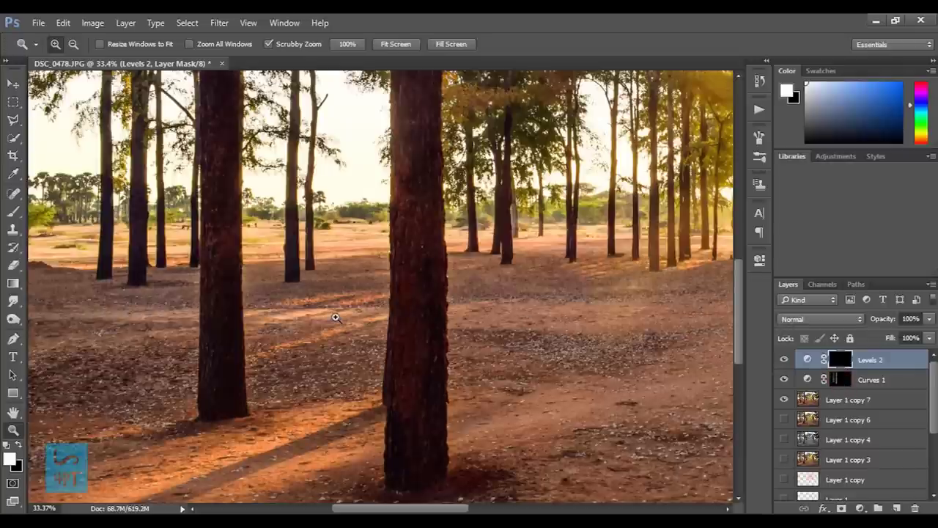
{"action": "scroll", "coordinate": [439, 359], "scroll_direction": "down", "scroll_amount": 2}
{"action": "scroll", "coordinate": [439, 360], "scroll_direction": "down", "scroll_amount": 1}
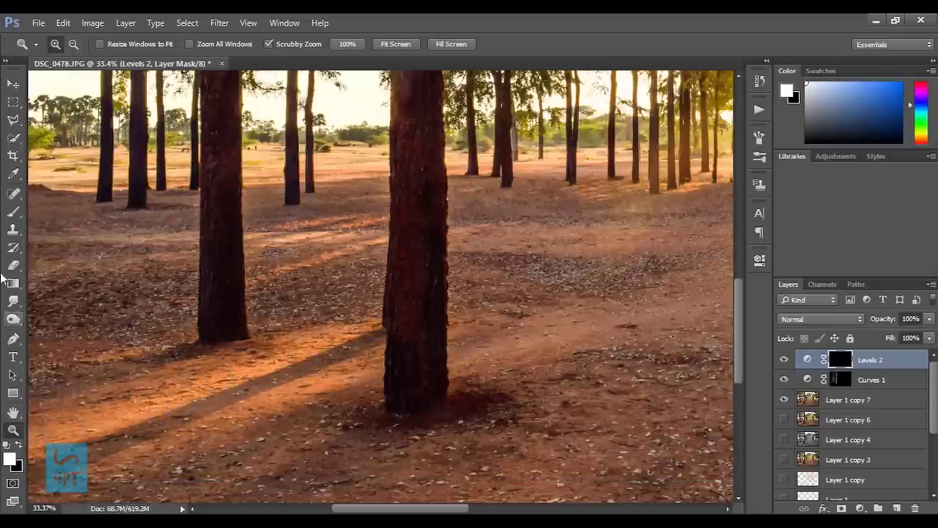
{"action": "left_click", "coordinate": [13, 103]}
{"action": "left_click", "coordinate": [13, 212]}
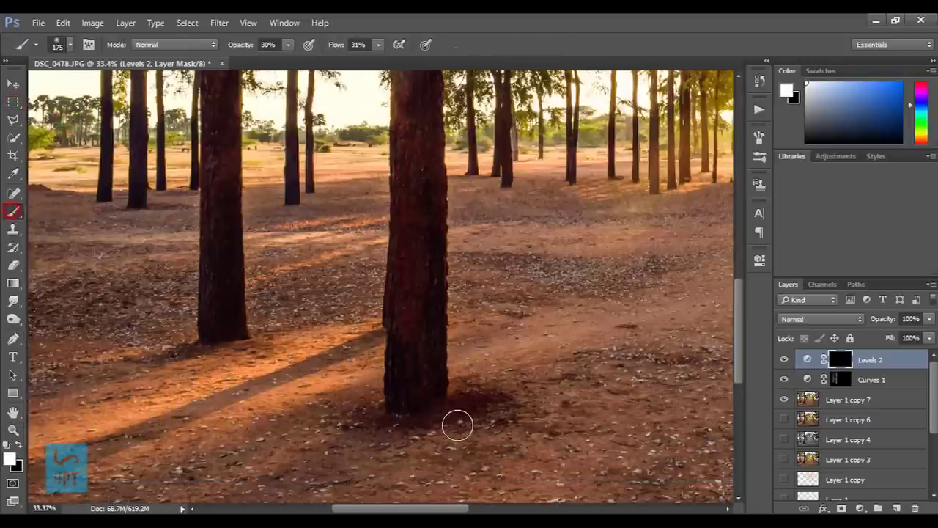
{"action": "key", "text": "z"}
{"action": "left_click_drag", "start_coordinate": [394, 393], "coordinate": [433, 398]}
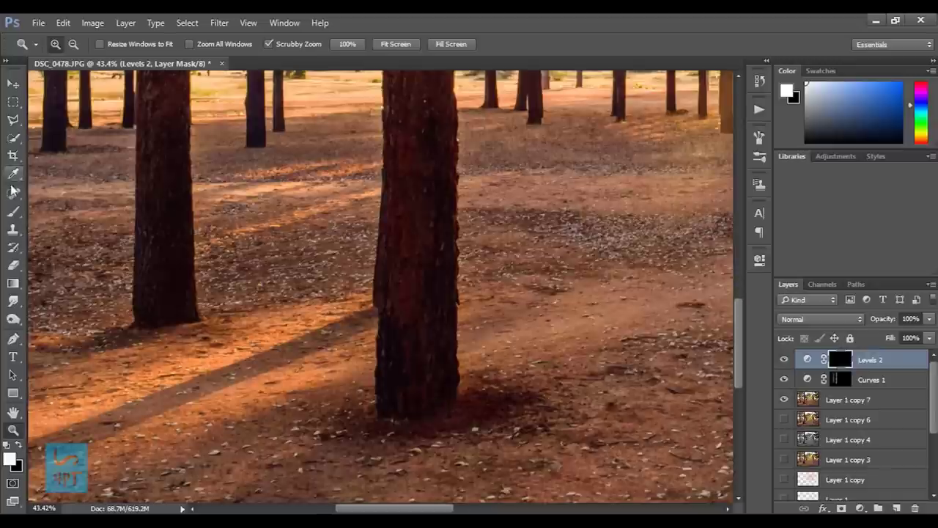
{"action": "left_click", "coordinate": [14, 213]}
Paint the Levels 2 brightening onto the centre and right trunks.
{"action": "mouse_move", "coordinate": [411, 177]}
{"action": "left_mouse_down"}
{"action": "mouse_move", "coordinate": [424, 249]}
{"action": "mouse_move", "coordinate": [411, 341]}
{"action": "left_mouse_up"}
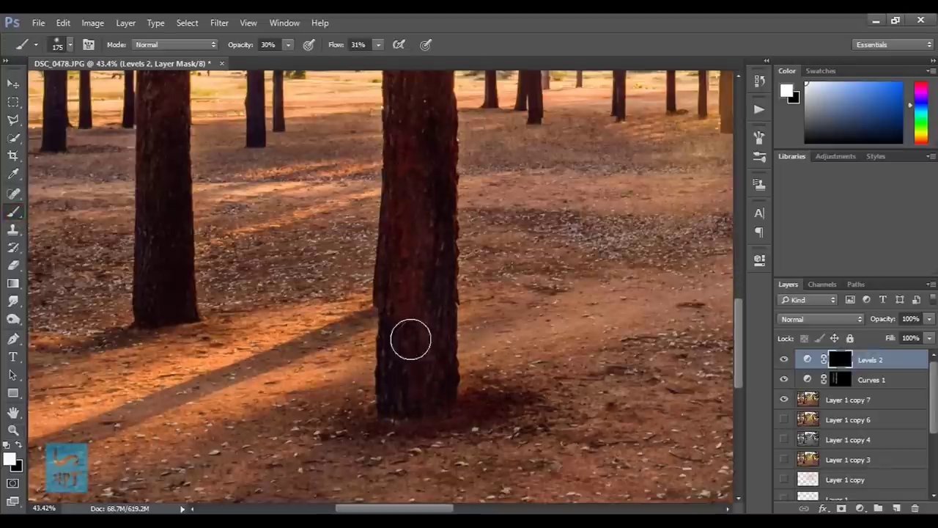
{"action": "scroll", "coordinate": [409, 348], "scroll_direction": "up", "scroll_amount": 3}
{"action": "scroll", "coordinate": [407, 355], "scroll_direction": "up", "scroll_amount": 2}
{"action": "scroll", "coordinate": [425, 320], "scroll_direction": "up", "scroll_amount": 5}
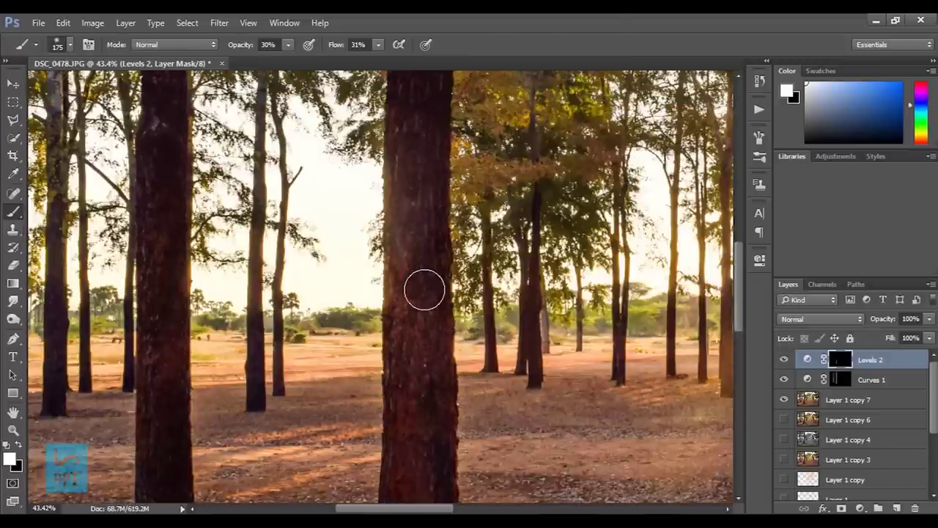
{"action": "scroll", "coordinate": [422, 282], "scroll_direction": "up", "scroll_amount": 5}
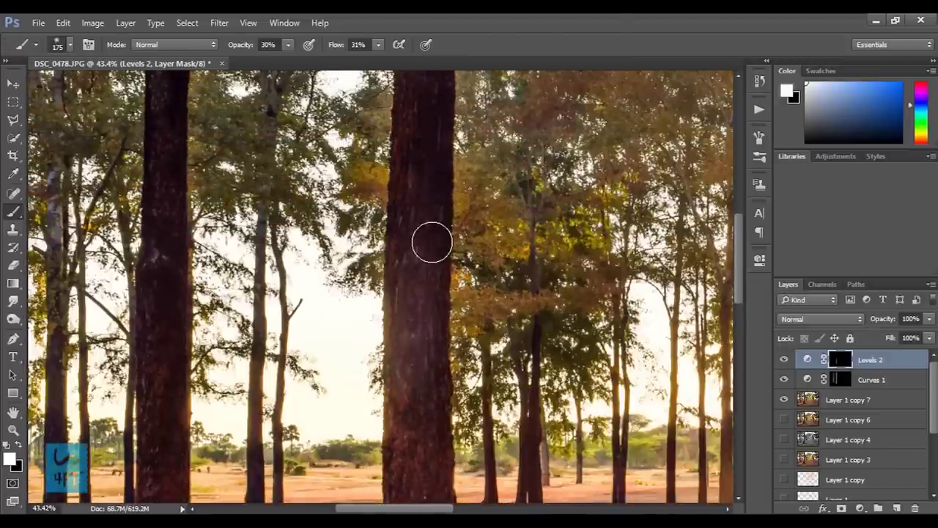
{"action": "scroll", "coordinate": [436, 252], "scroll_direction": "up", "scroll_amount": 3}
{"action": "scroll", "coordinate": [440, 251], "scroll_direction": "up", "scroll_amount": 2}
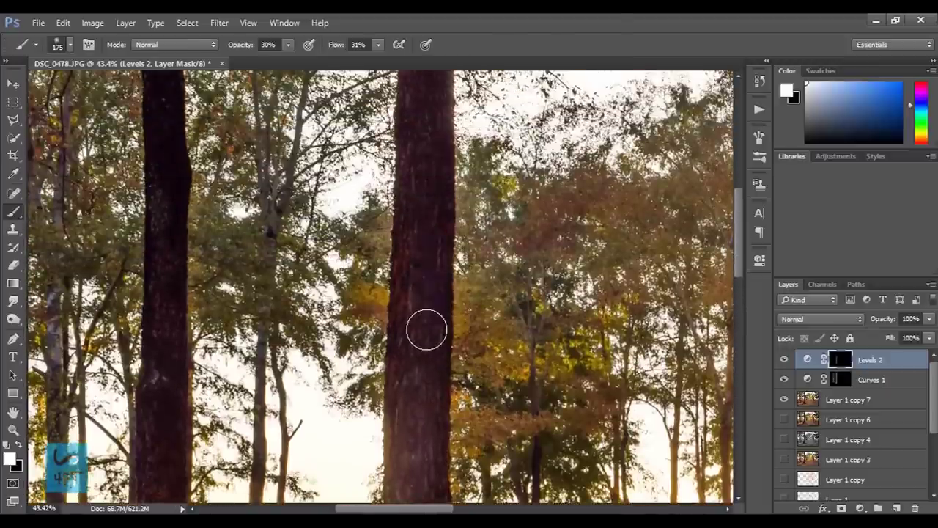
{"action": "scroll", "coordinate": [421, 268], "scroll_direction": "up", "scroll_amount": 3}
{"action": "scroll", "coordinate": [434, 249], "scroll_direction": "up", "scroll_amount": 3}
{"action": "left_click_drag", "start_coordinate": [418, 216], "coordinate": [440, 289]}
With a 150 px brush, brighten the left trunk from top to bottom, then fit the photo.
{"action": "key", "text": "bracketleft"}
{"action": "mouse_move", "coordinate": [159, 151]}
{"action": "left_mouse_down"}
{"action": "mouse_move", "coordinate": [174, 333]}
{"action": "mouse_move", "coordinate": [161, 327]}
{"action": "mouse_move", "coordinate": [166, 477]}
{"action": "left_mouse_up"}
{"action": "scroll", "coordinate": [165, 462], "scroll_direction": "down", "scroll_amount": 3}
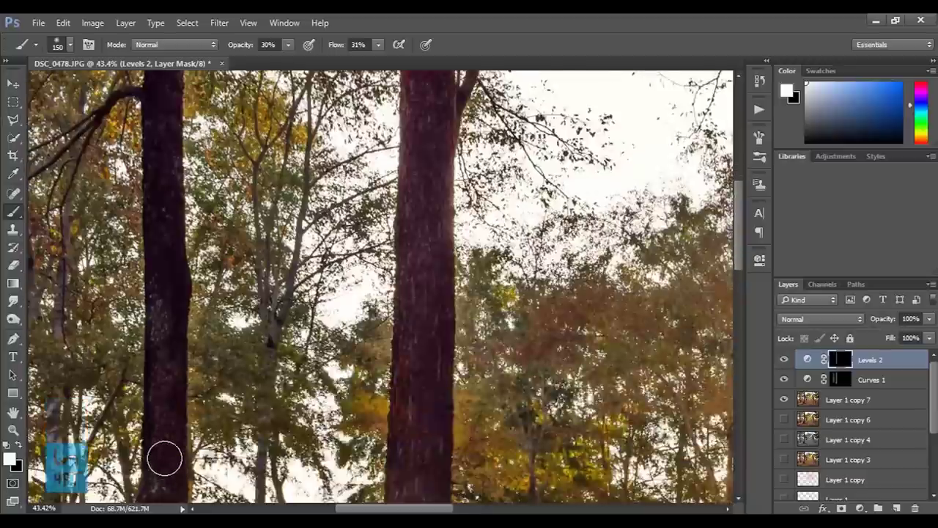
{"action": "scroll", "coordinate": [164, 461], "scroll_direction": "down", "scroll_amount": 5}
{"action": "mouse_move", "coordinate": [165, 126]}
{"action": "left_mouse_down"}
{"action": "mouse_move", "coordinate": [157, 182]}
{"action": "mouse_move", "coordinate": [169, 275]}
{"action": "mouse_move", "coordinate": [166, 408]}
{"action": "left_mouse_up"}
{"action": "scroll", "coordinate": [157, 337], "scroll_direction": "down", "scroll_amount": 5}
{"action": "left_click_drag", "start_coordinate": [151, 235], "coordinate": [157, 461]}
{"action": "scroll", "coordinate": [157, 461], "scroll_direction": "down", "scroll_amount": 5}
{"action": "mouse_move", "coordinate": [160, 233]}
{"action": "left_mouse_down"}
{"action": "mouse_move", "coordinate": [157, 383]}
{"action": "mouse_move", "coordinate": [166, 396]}
{"action": "left_mouse_up"}
{"action": "key", "text": "z"}
{"action": "left_click", "coordinate": [451, 45]}
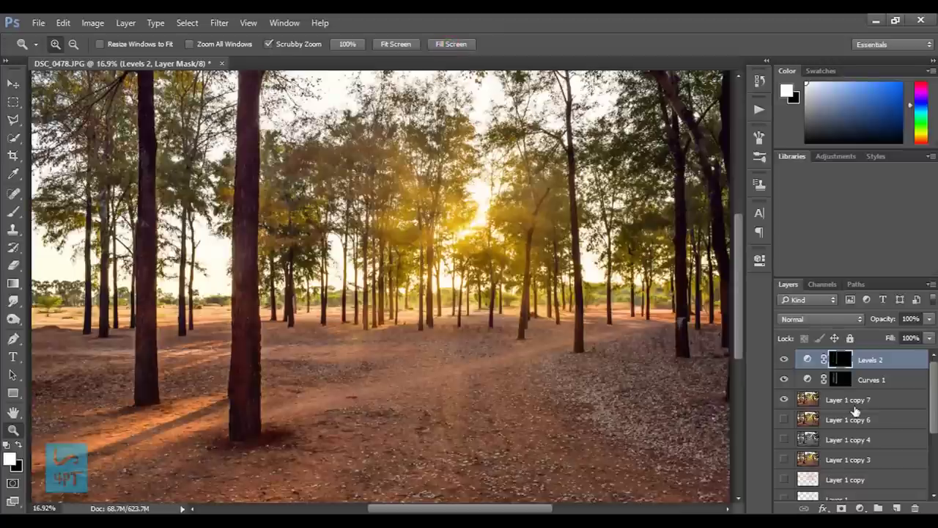
Zoom in on the right-side trees, try a trunk stroke, undo it and shrink the brush to 125.
{"action": "left_click", "coordinate": [783, 359]}
{"action": "left_click_drag", "start_coordinate": [710, 305], "coordinate": [555, 358]}
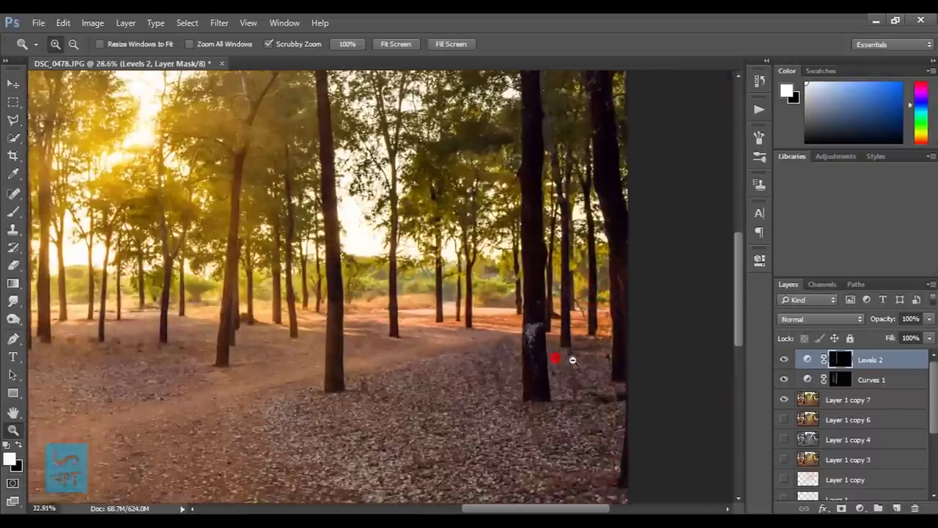
{"action": "scroll", "coordinate": [572, 360], "scroll_direction": "up", "scroll_amount": 5}
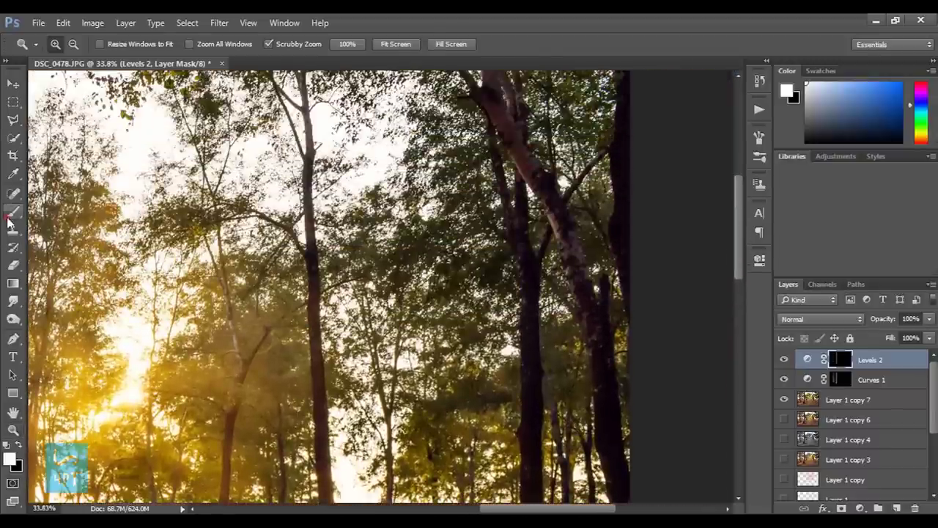
{"action": "left_click", "coordinate": [12, 211]}
{"action": "scroll", "coordinate": [532, 315], "scroll_direction": "down", "scroll_amount": 2}
{"action": "left_click_drag", "start_coordinate": [513, 145], "coordinate": [538, 433]}
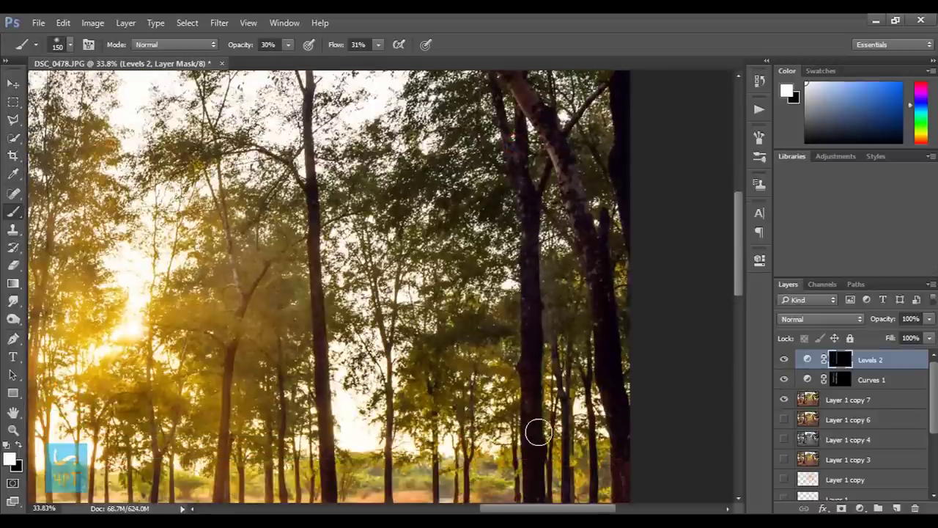
{"action": "key", "text": "ctrl+z"}
{"action": "key", "text": "bracketleft"}
Brighten the right-side trunks and the tall left-of-centre trunk, then compare at full view.
{"action": "left_click_drag", "start_coordinate": [505, 129], "coordinate": [533, 374]}
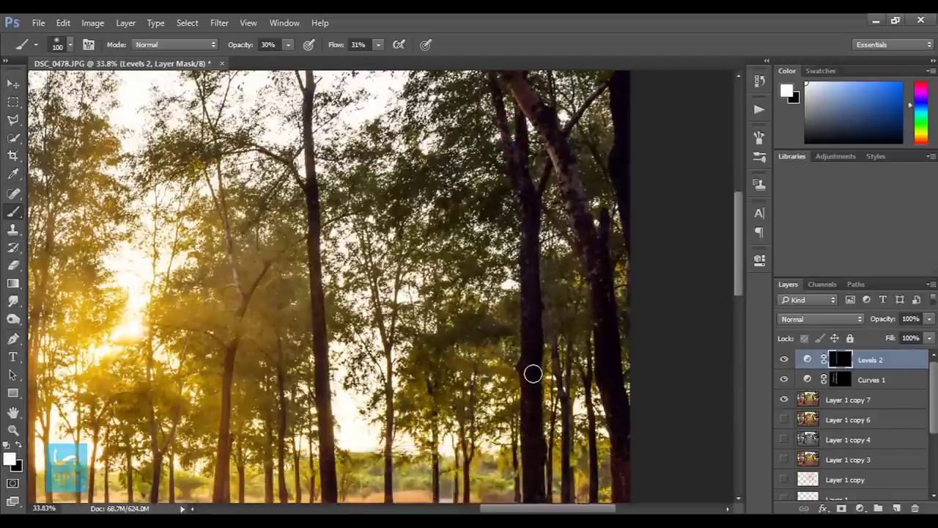
{"action": "scroll", "coordinate": [533, 373], "scroll_direction": "down", "scroll_amount": 3}
{"action": "left_click_drag", "start_coordinate": [530, 219], "coordinate": [535, 303]}
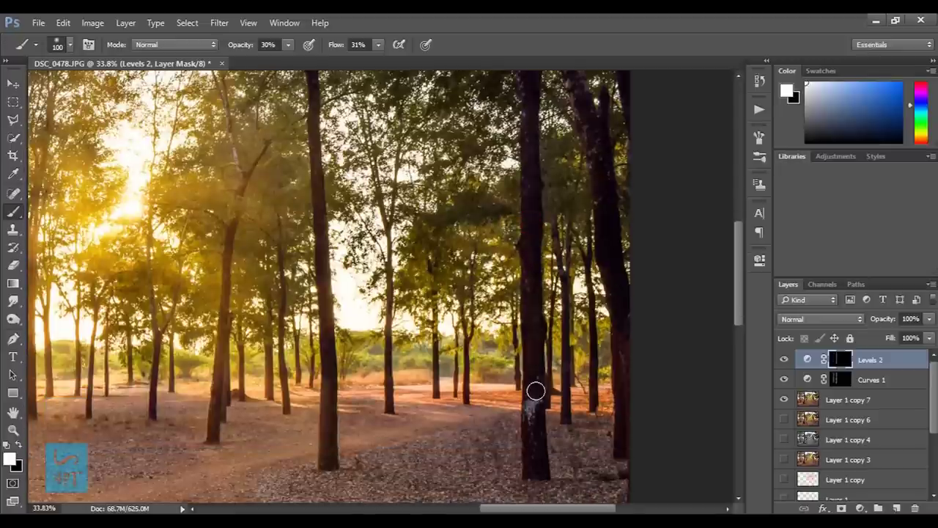
{"action": "mouse_move", "coordinate": [560, 88]}
{"action": "left_mouse_down"}
{"action": "mouse_move", "coordinate": [604, 244]}
{"action": "mouse_move", "coordinate": [630, 397]}
{"action": "left_mouse_up"}
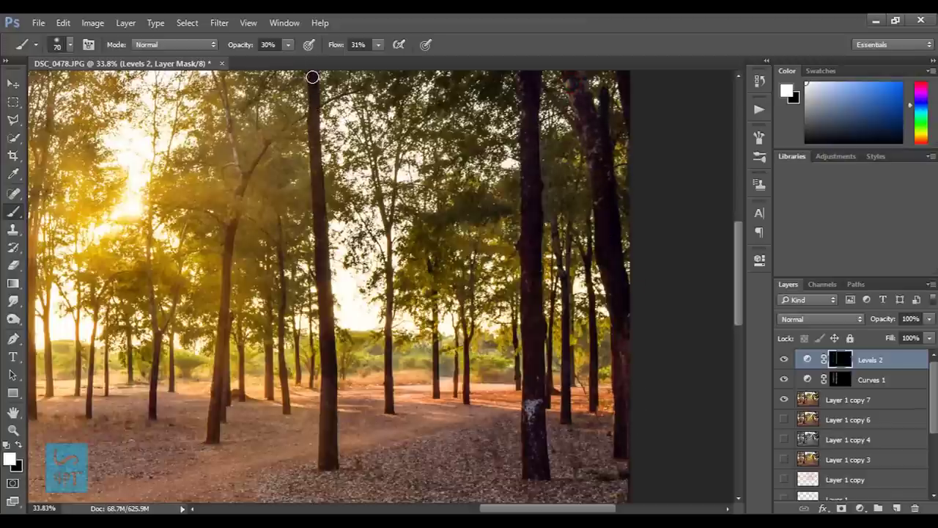
{"action": "left_click_drag", "start_coordinate": [320, 196], "coordinate": [323, 246]}
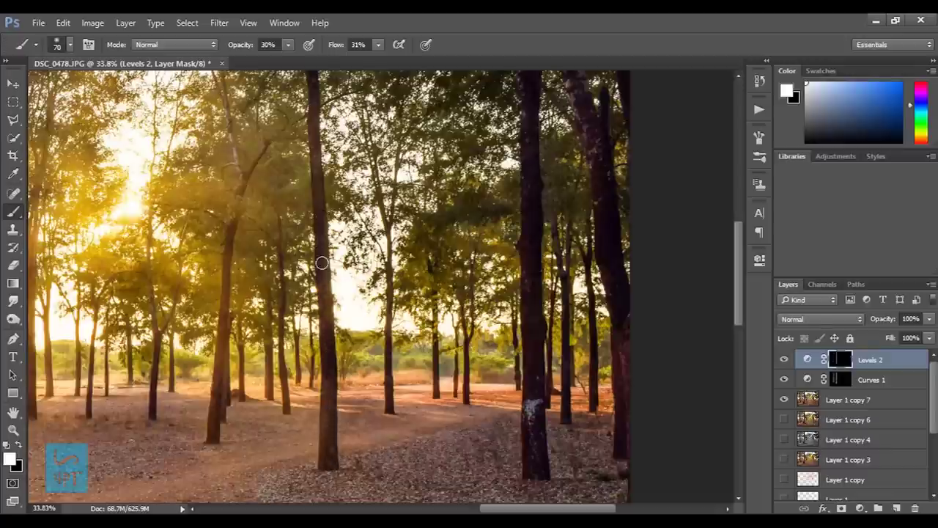
{"action": "key", "text": "z"}
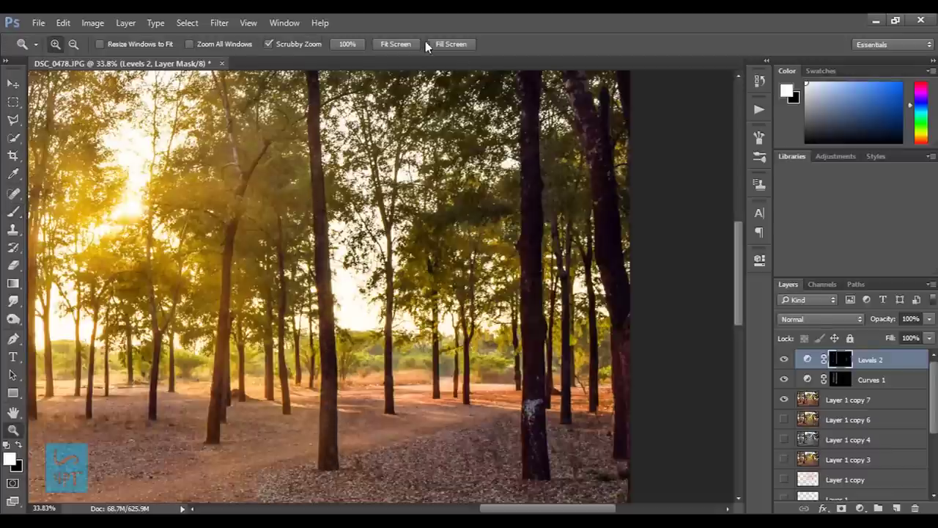
{"action": "left_click", "coordinate": [440, 43]}
{"action": "left_click", "coordinate": [784, 359]}
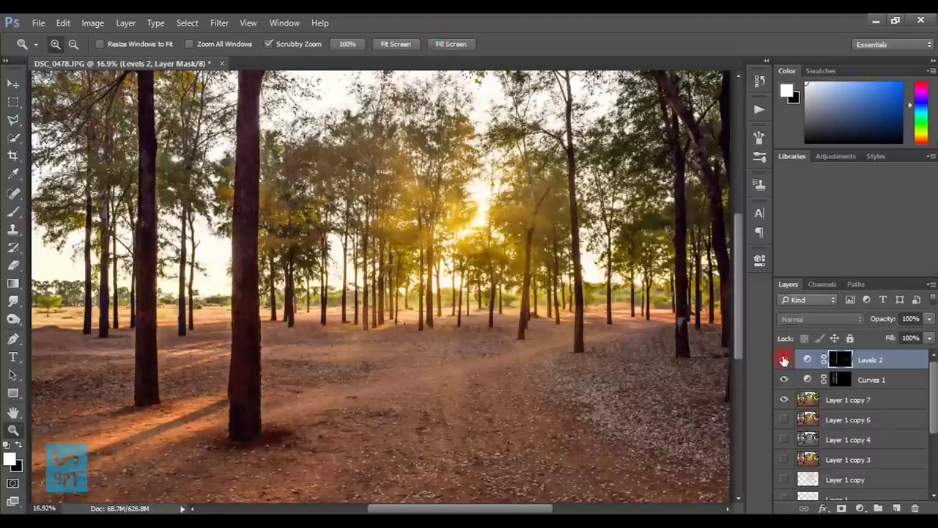
Merge copies of Levels 2, Curves 1 and Layer 1 copy 7 into one layer, then duplicate it.
{"action": "left_click", "coordinate": [871, 380], "text": "shift"}
{"action": "left_click", "coordinate": [872, 399], "text": "shift"}
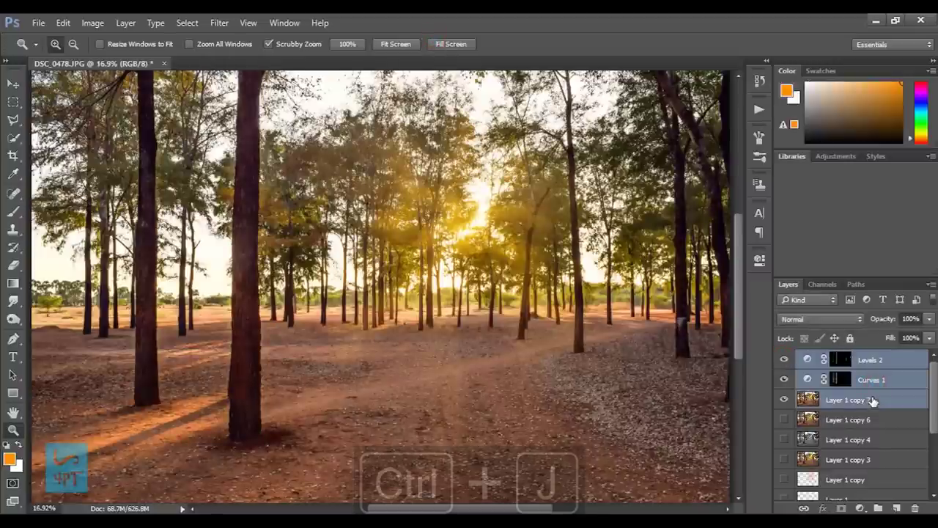
{"action": "key", "text": "ctrl+j"}
{"action": "key", "text": "ctrl+e"}
{"action": "key", "text": "ctrl+j"}
Hide the layers below and toggle Levels 2 copy 2 to compare with the original.
{"action": "left_click_drag", "start_coordinate": [783, 379], "coordinate": [785, 421]}
{"action": "scroll", "coordinate": [820, 429], "scroll_direction": "down", "scroll_amount": 5}
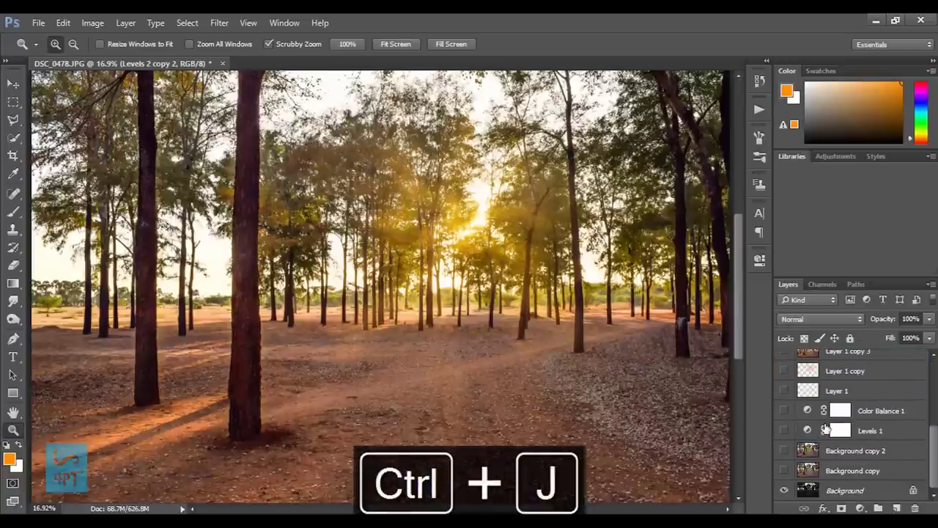
{"action": "scroll", "coordinate": [820, 429], "scroll_direction": "up", "scroll_amount": 5}
{"action": "left_click", "coordinate": [782, 360]}
{"action": "left_click", "coordinate": [781, 361]}
{"action": "left_click", "coordinate": [782, 360]}
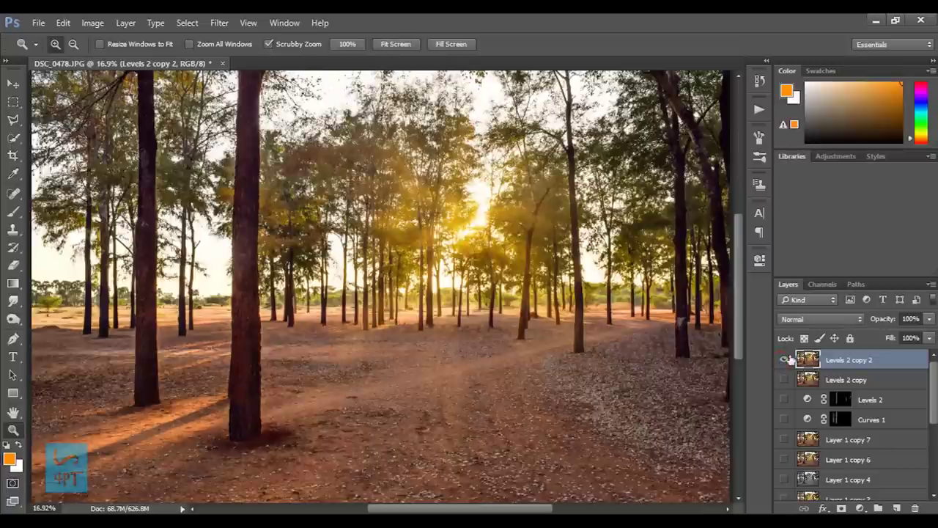
Sharpen Levels 2 copy 2 with Unsharp Mask: Amount 80%, Radius 2.0, Threshold 0.
{"action": "left_click", "coordinate": [219, 23]}
{"action": "mouse_move", "coordinate": [233, 253]}
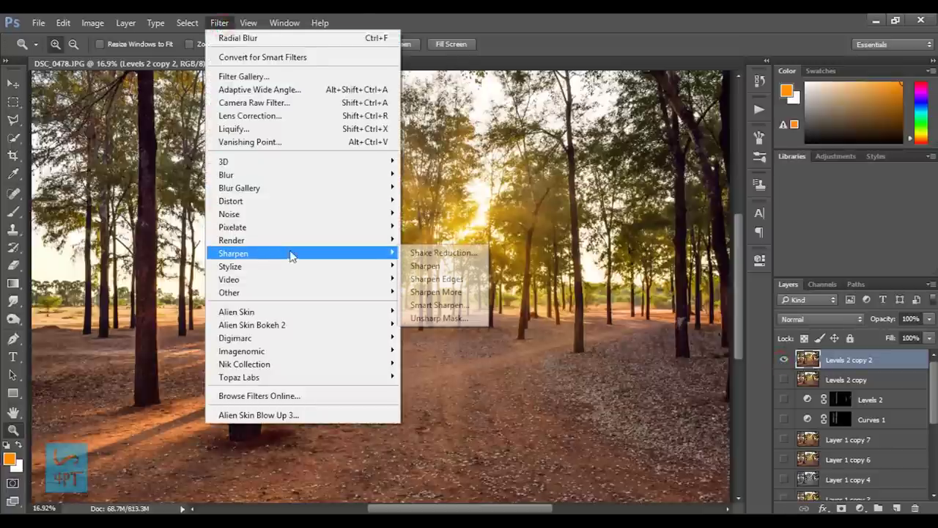
{"action": "left_click", "coordinate": [438, 317]}
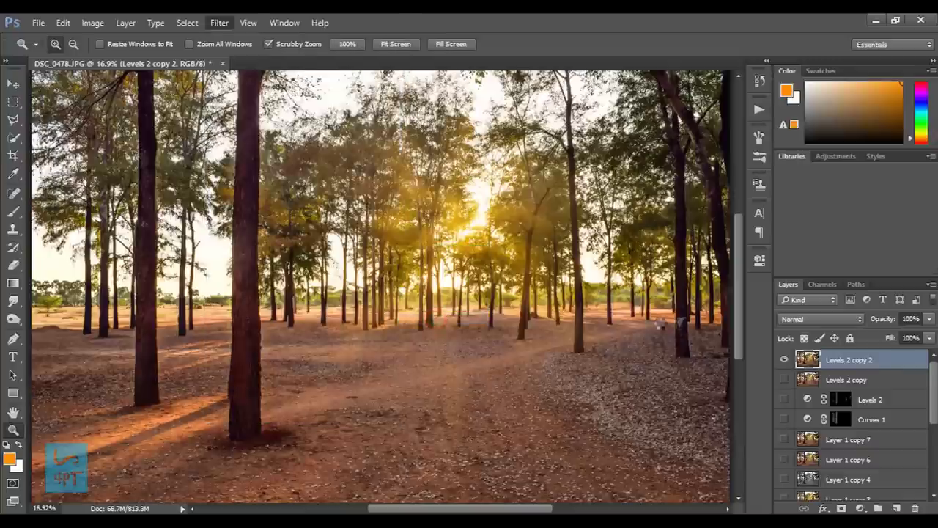
{"action": "left_click", "coordinate": [482, 229]}
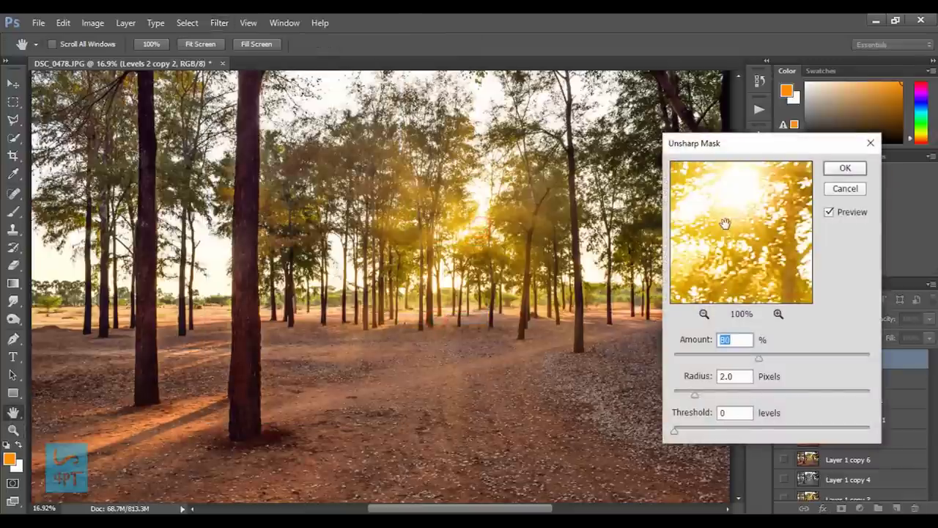
{"action": "left_click_drag", "start_coordinate": [724, 223], "coordinate": [750, 259]}
{"action": "left_click", "coordinate": [829, 212]}
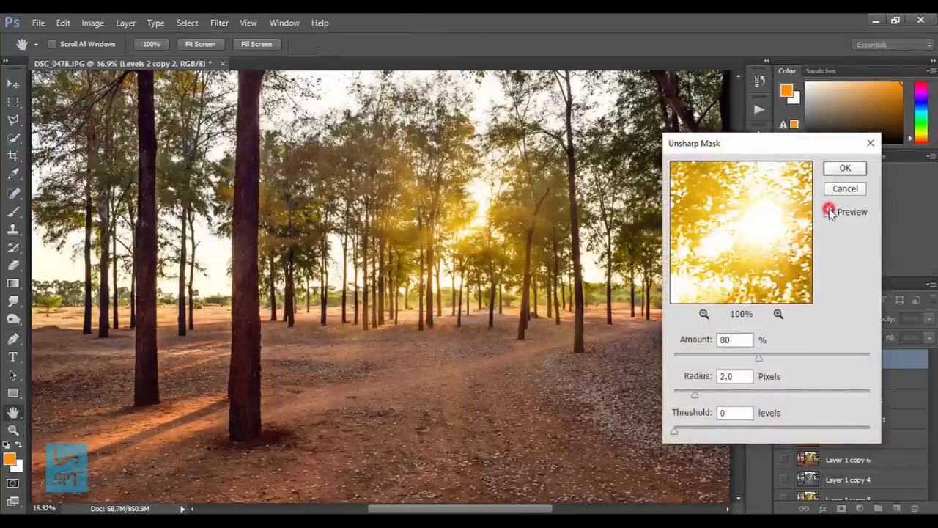
{"action": "left_click", "coordinate": [844, 169]}
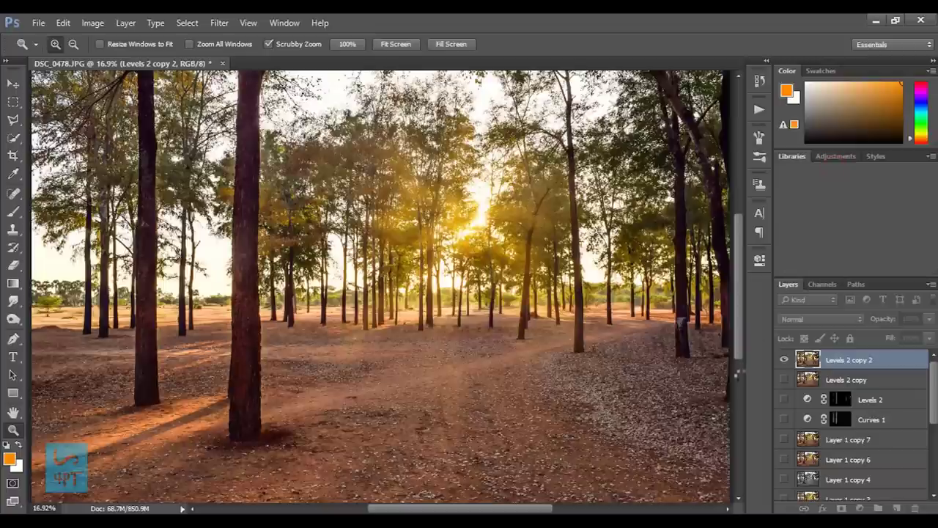
{"action": "left_click", "coordinate": [783, 361]}
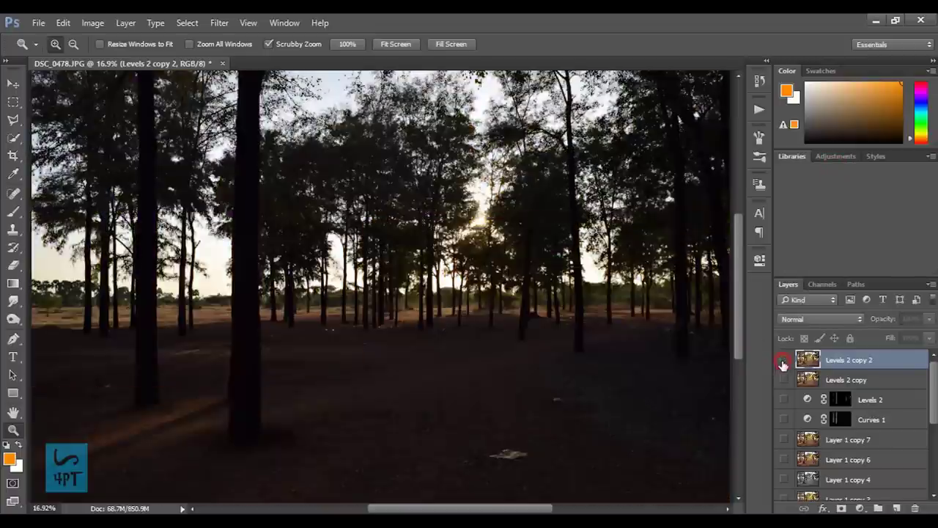
{"action": "left_click", "coordinate": [783, 362]}
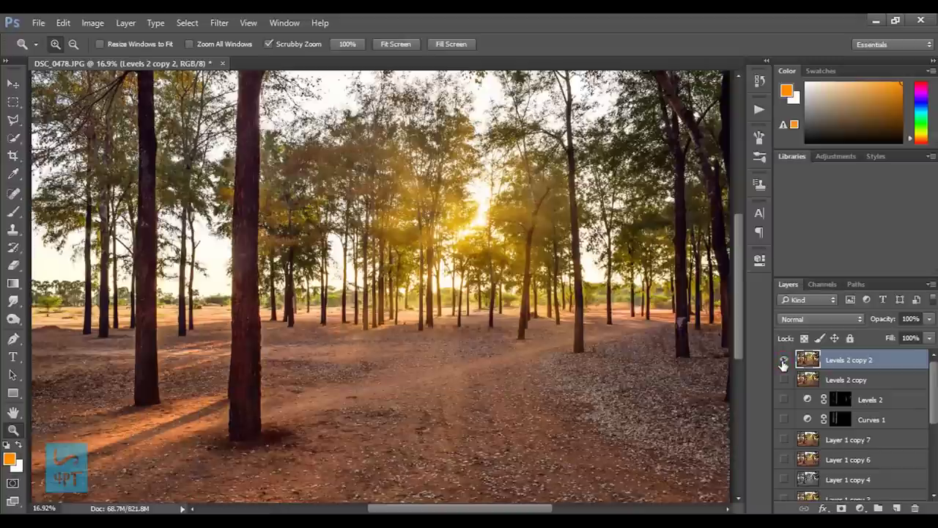
{"action": "left_click", "coordinate": [783, 362]}
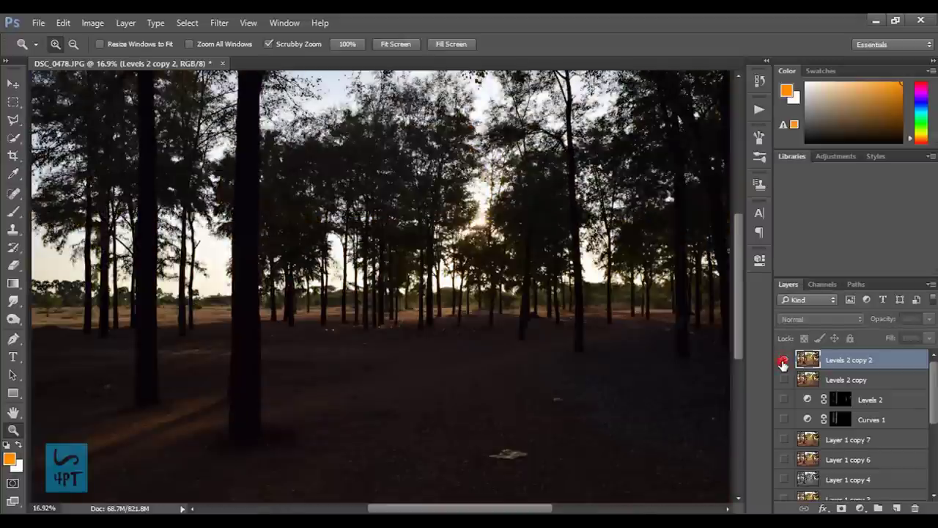
{"action": "left_click", "coordinate": [783, 361]}
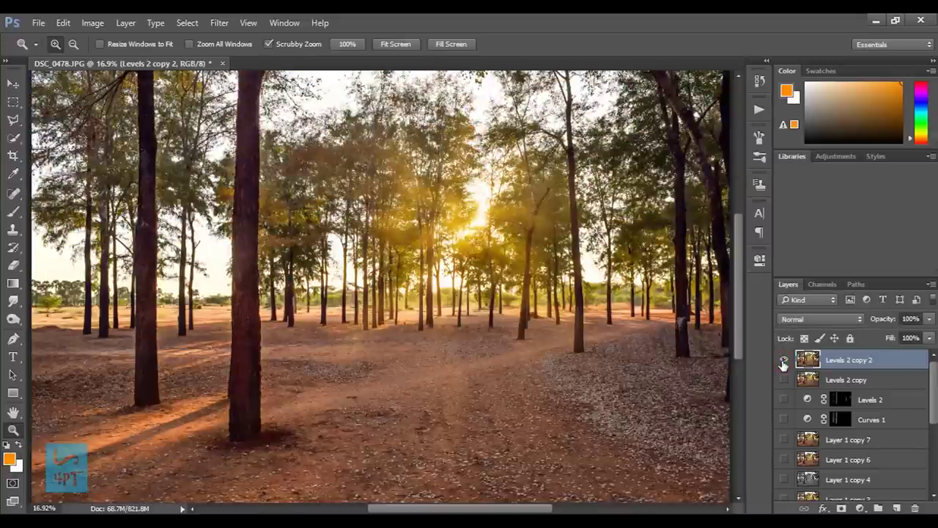